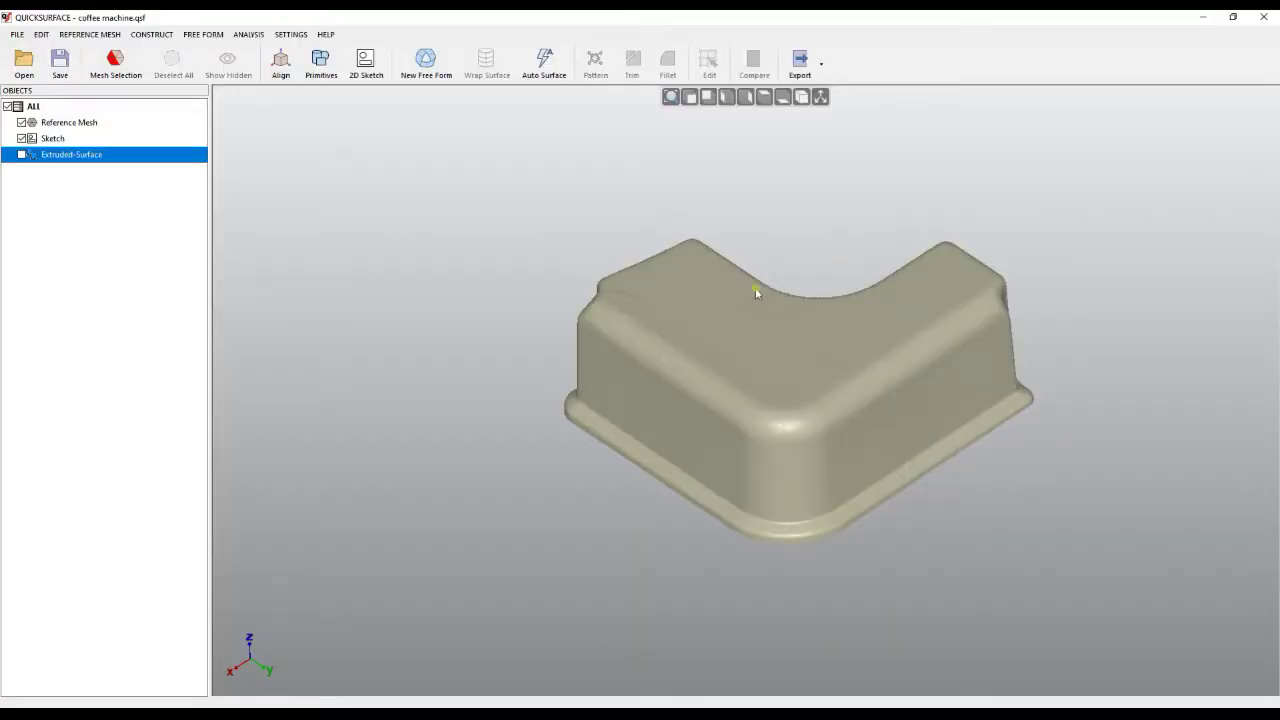
Step: Inspect the coffee machine mesh from front, top and orbited views
mouse_move(755, 287)
right_down()
mouse_move(749, 306)
mouse_move(760, 273)
right_up()
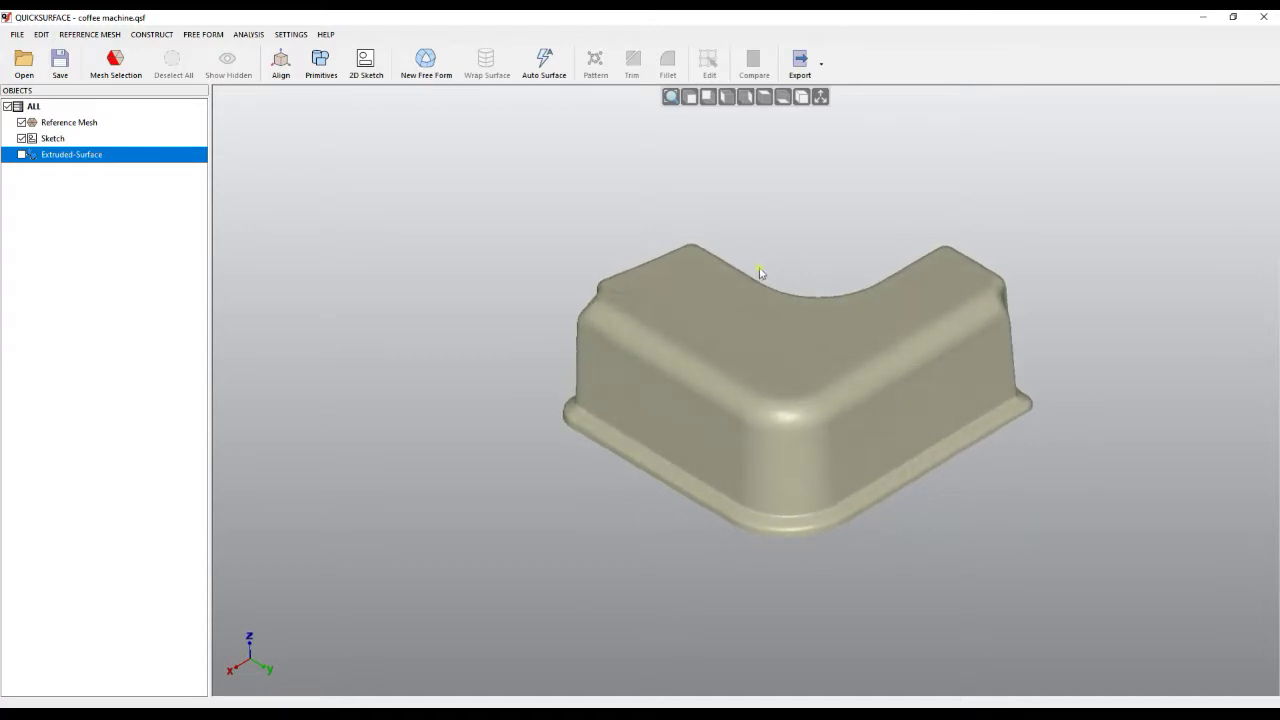
click(689, 96)
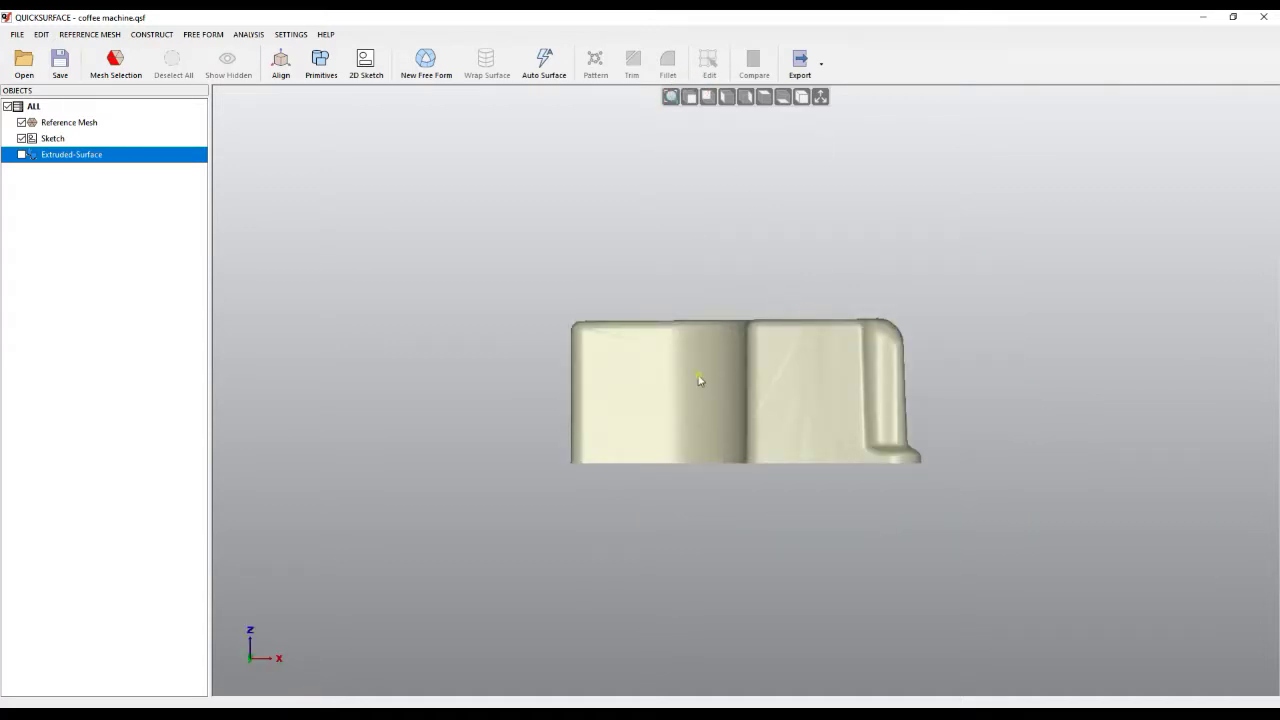
click(764, 97)
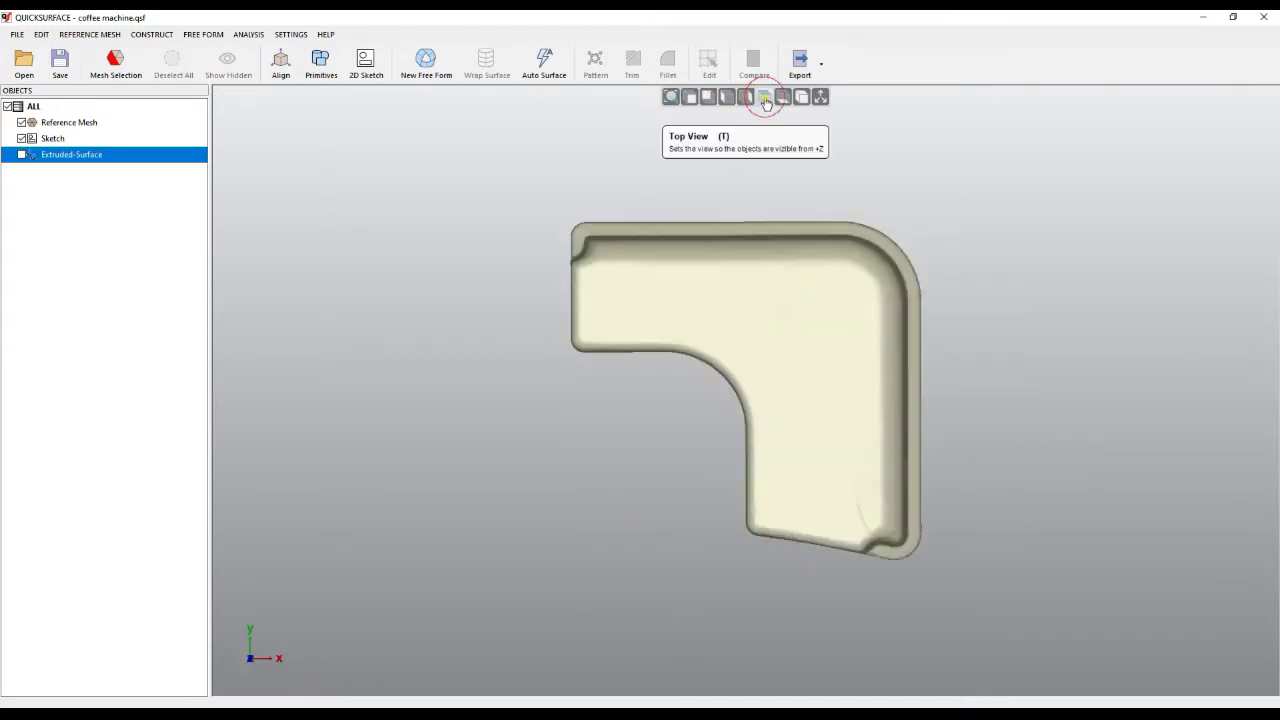
right_drag(800, 345, 903, 286)
right_drag(843, 460, 740, 254)
click(764, 97)
scroll(571, 241, up, 5)
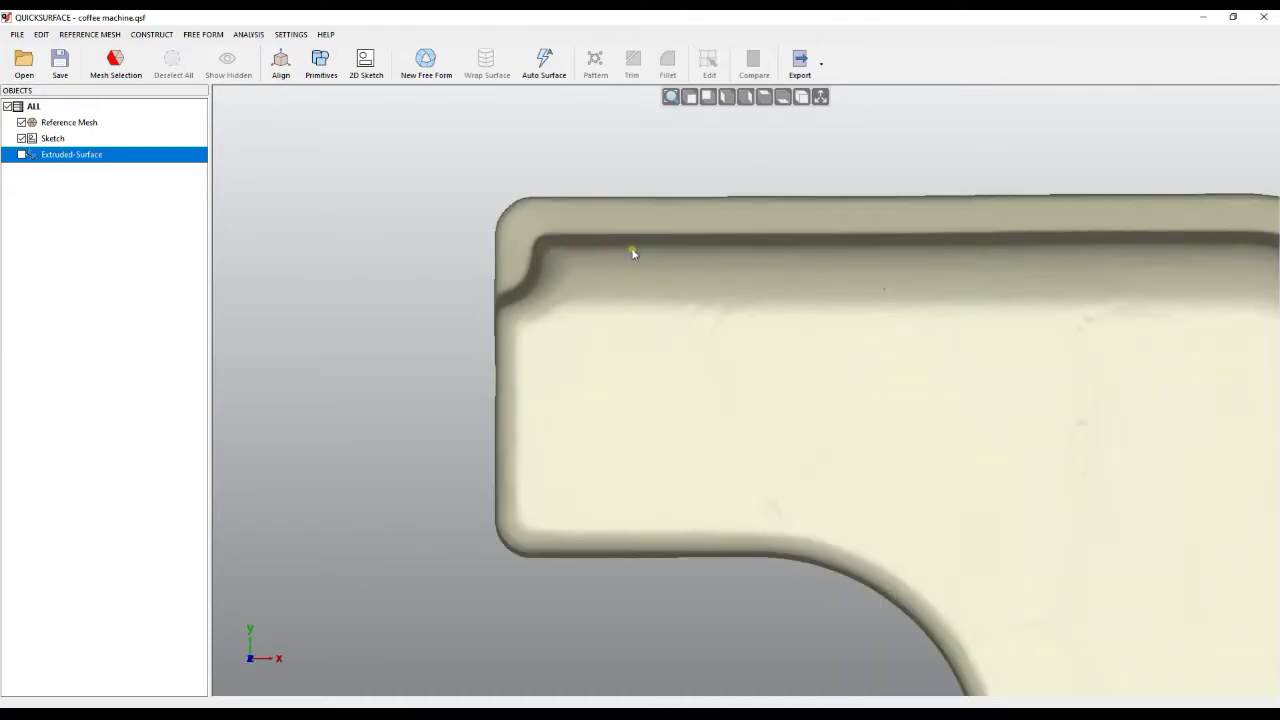
scroll(675, 270, down, 3)
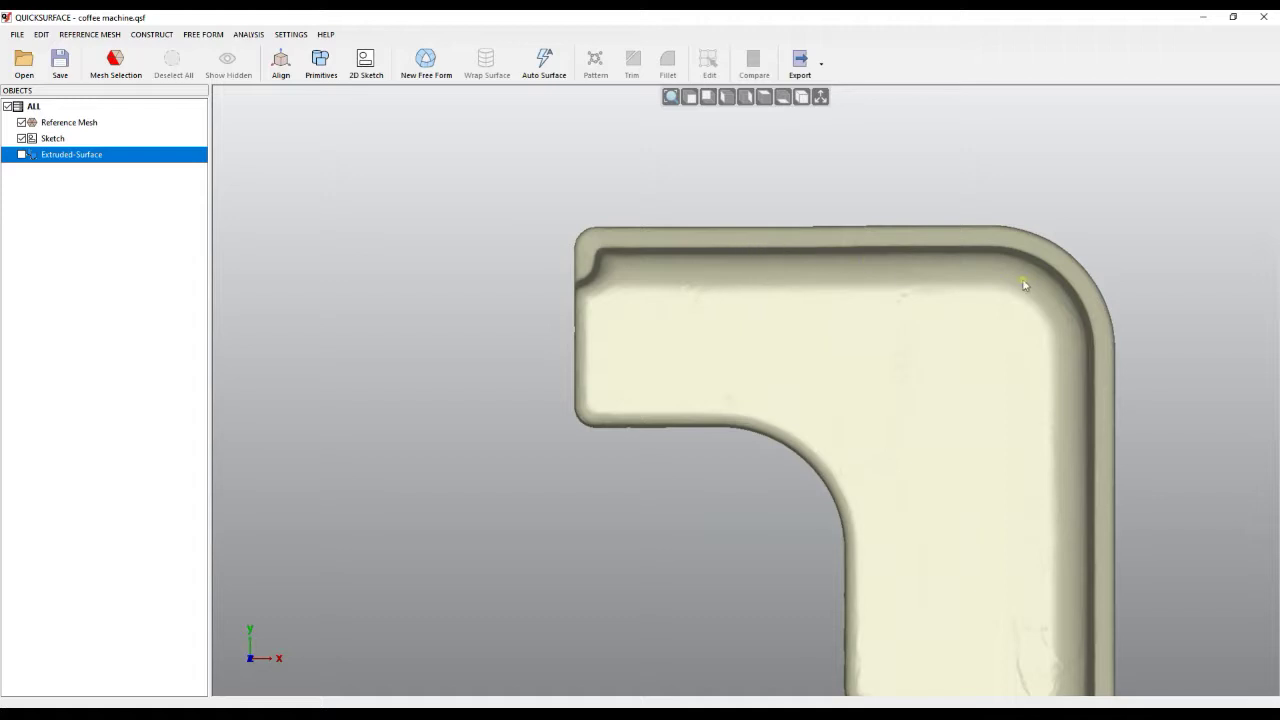
right_drag(846, 317, 848, 330)
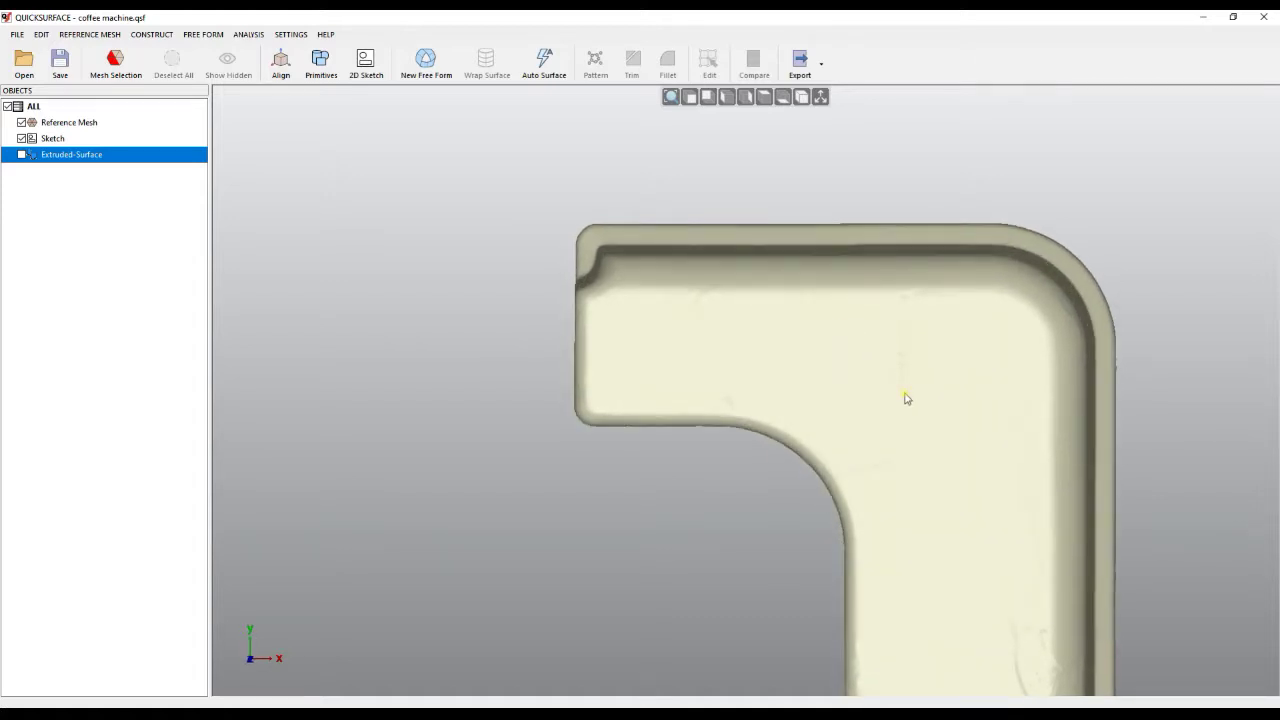
right_drag(906, 398, 806, 322)
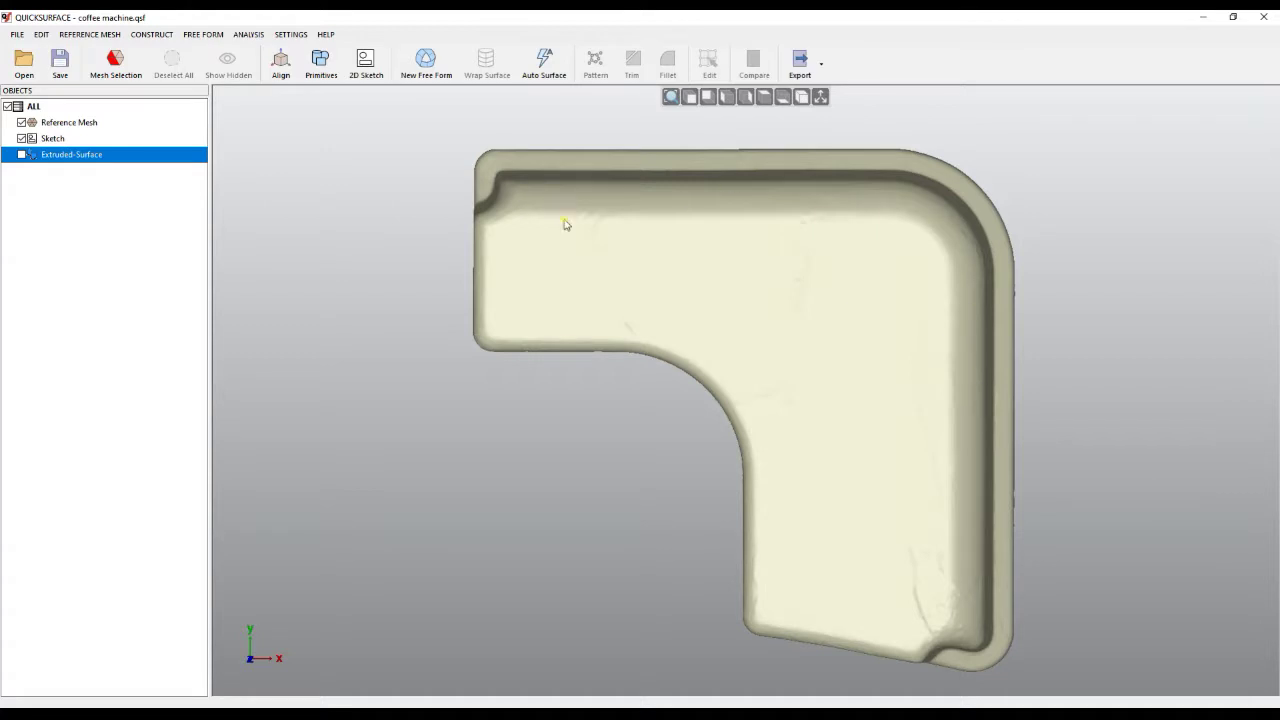
Step: Show and hide the coordinate system, then start a 2D sketch on a Bottom (OXY) section plane at 0 mm
right_drag(477, 371, 470, 233)
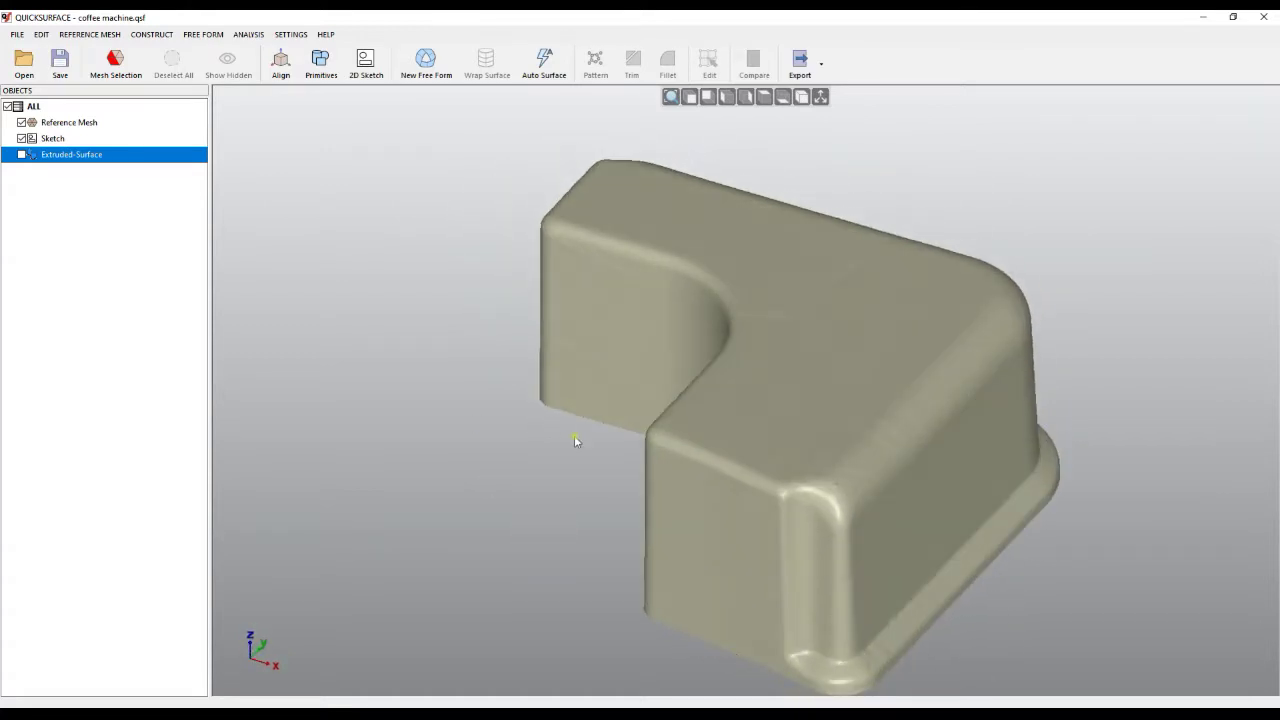
click(820, 96)
scroll(616, 340, down, 3)
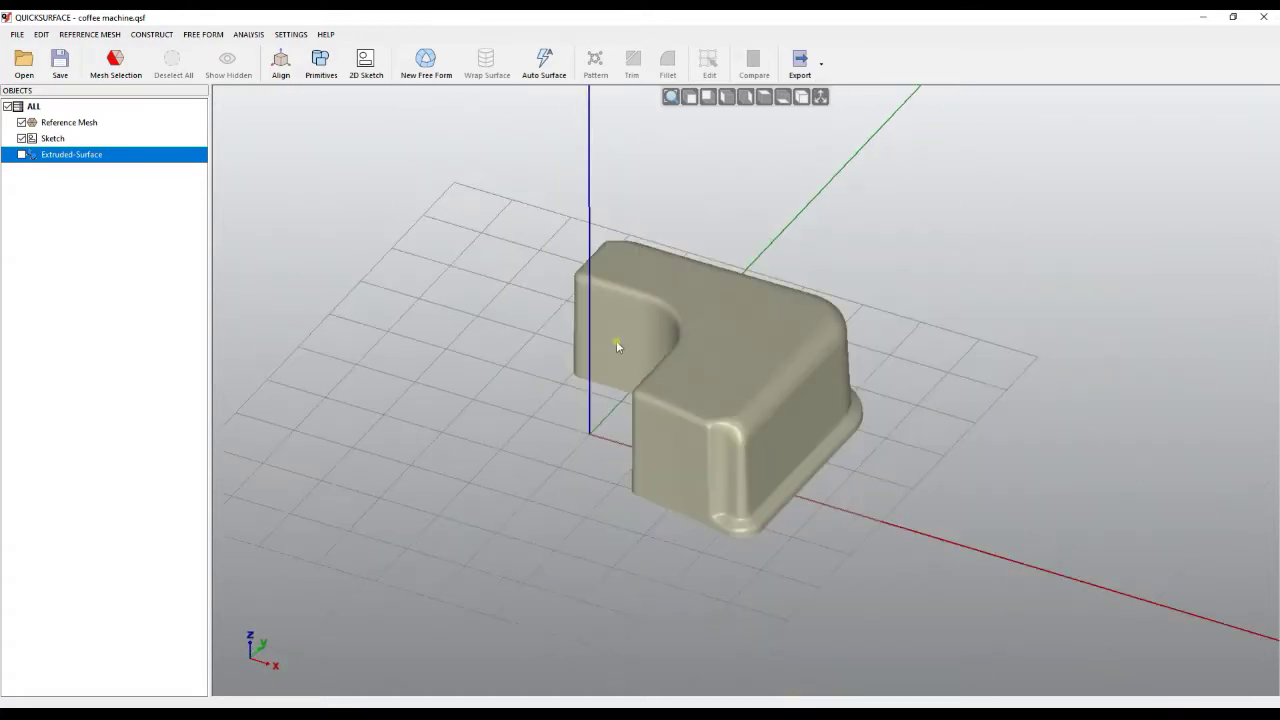
scroll(600, 400, up, 3)
click(820, 96)
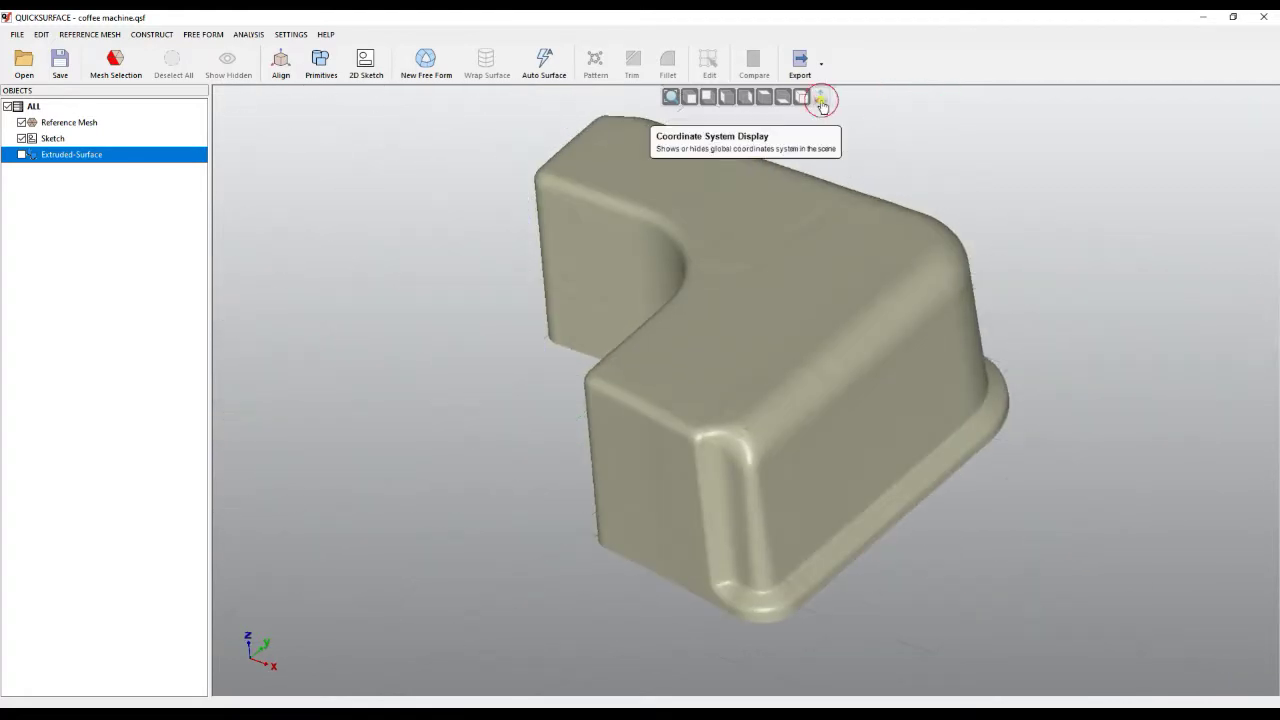
click(366, 68)
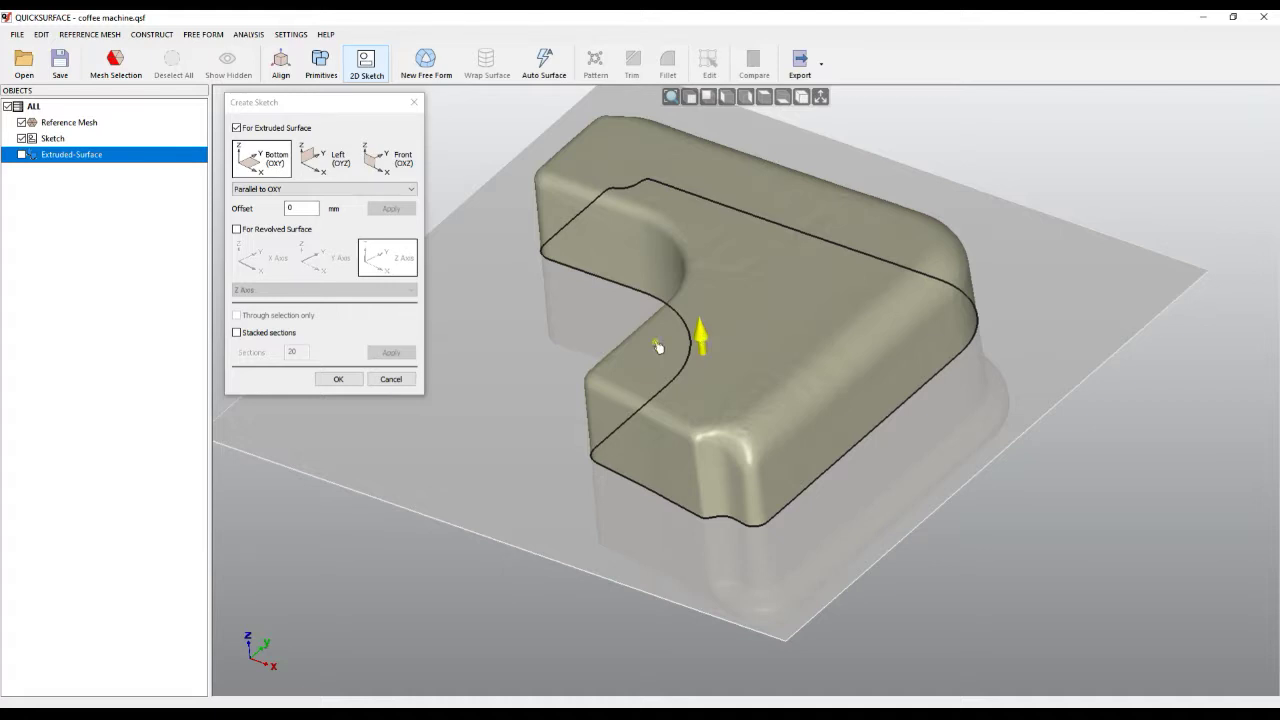
Step: Accept the section plane and draw extended lines along the outline's top and right edges
click(349, 381)
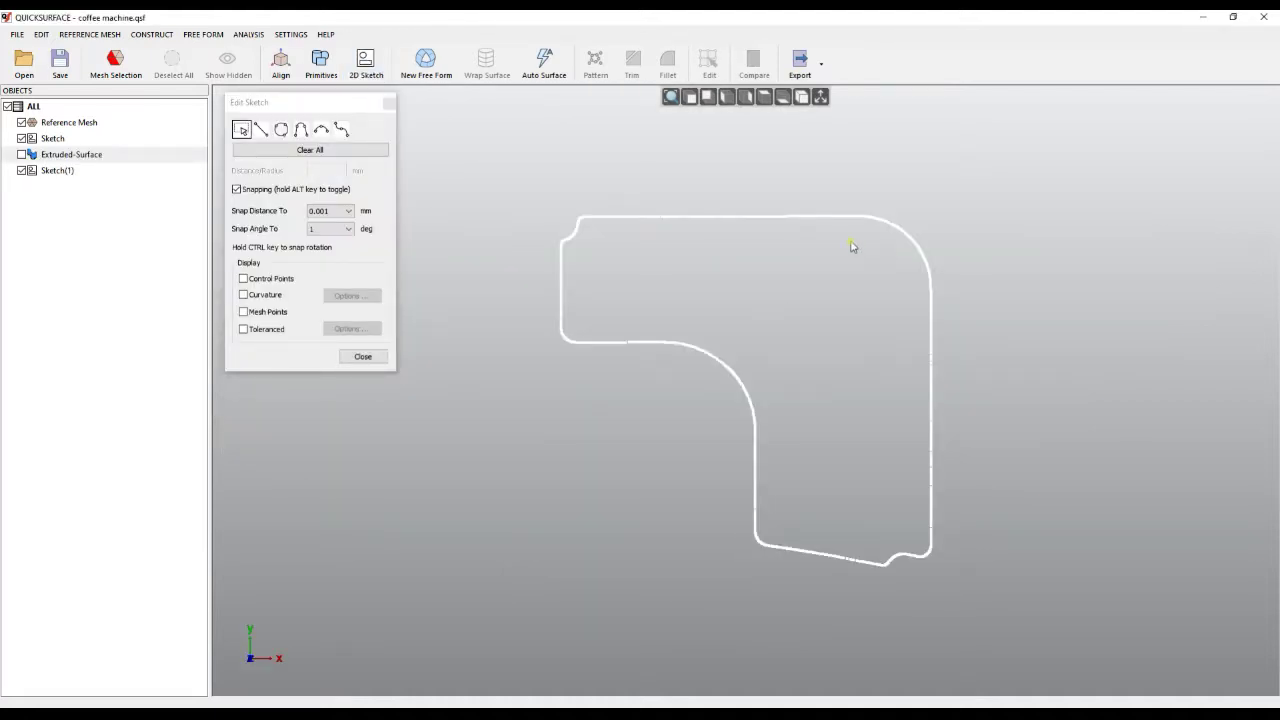
mouse_move(866, 217)
mouse_down()
mouse_move(757, 237)
mouse_move(623, 237)
mouse_move(586, 219)
mouse_up()
mouse_move(954, 289)
mouse_down()
mouse_move(922, 295)
mouse_move(911, 354)
mouse_move(930, 553)
mouse_up()
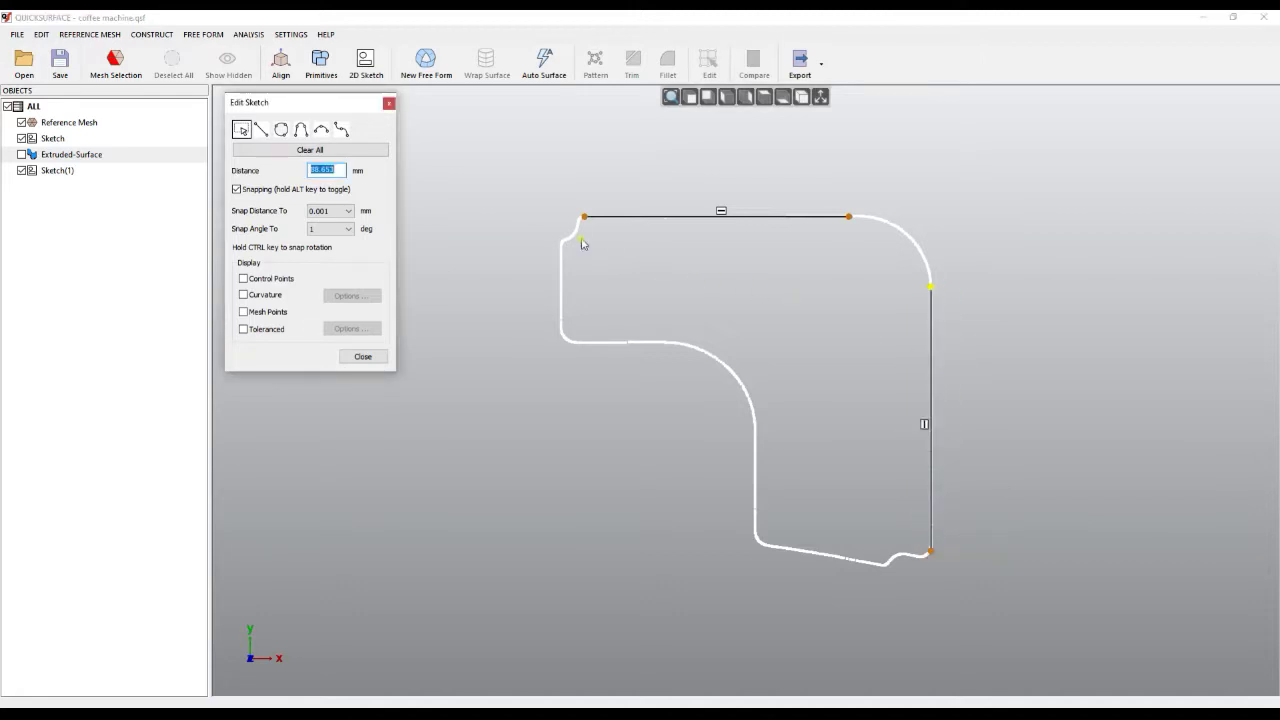
drag(585, 216, 497, 216)
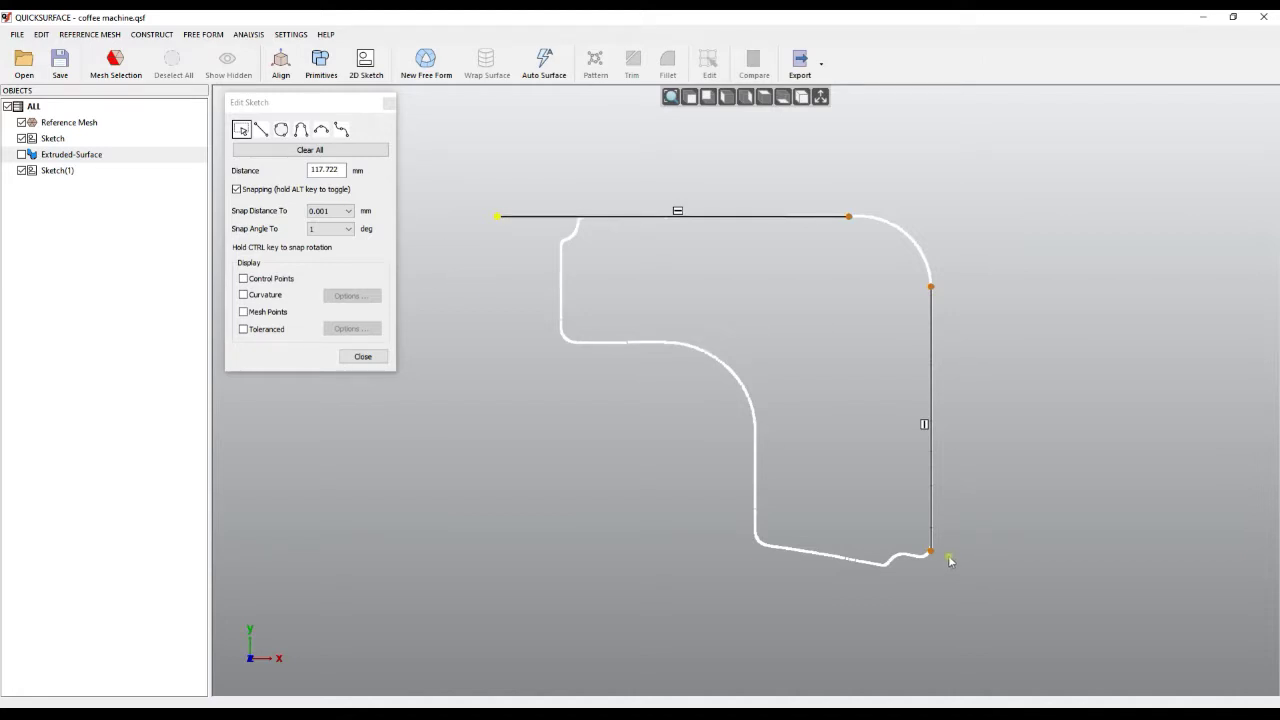
drag(931, 552, 931, 598)
Step: Join the two lines with a tangent corner arc of about 24 mm radius and close the sketch
scroll(895, 250, up, 3)
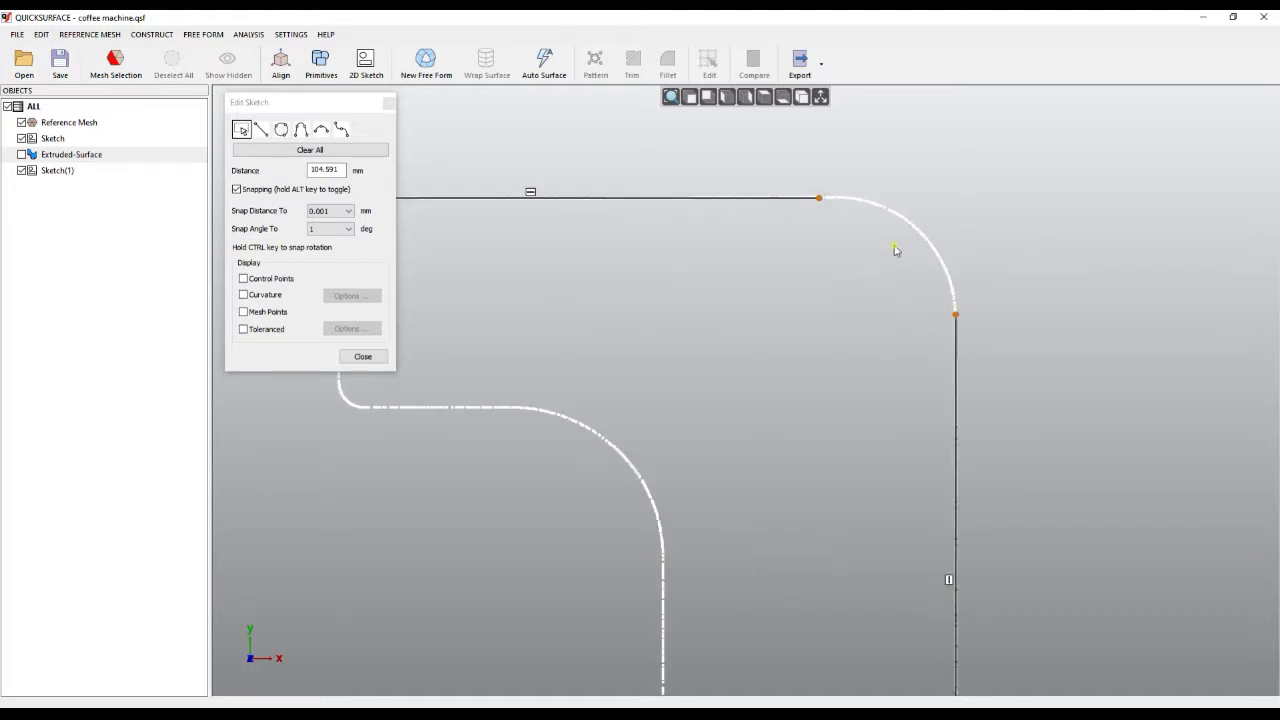
right_click(868, 263)
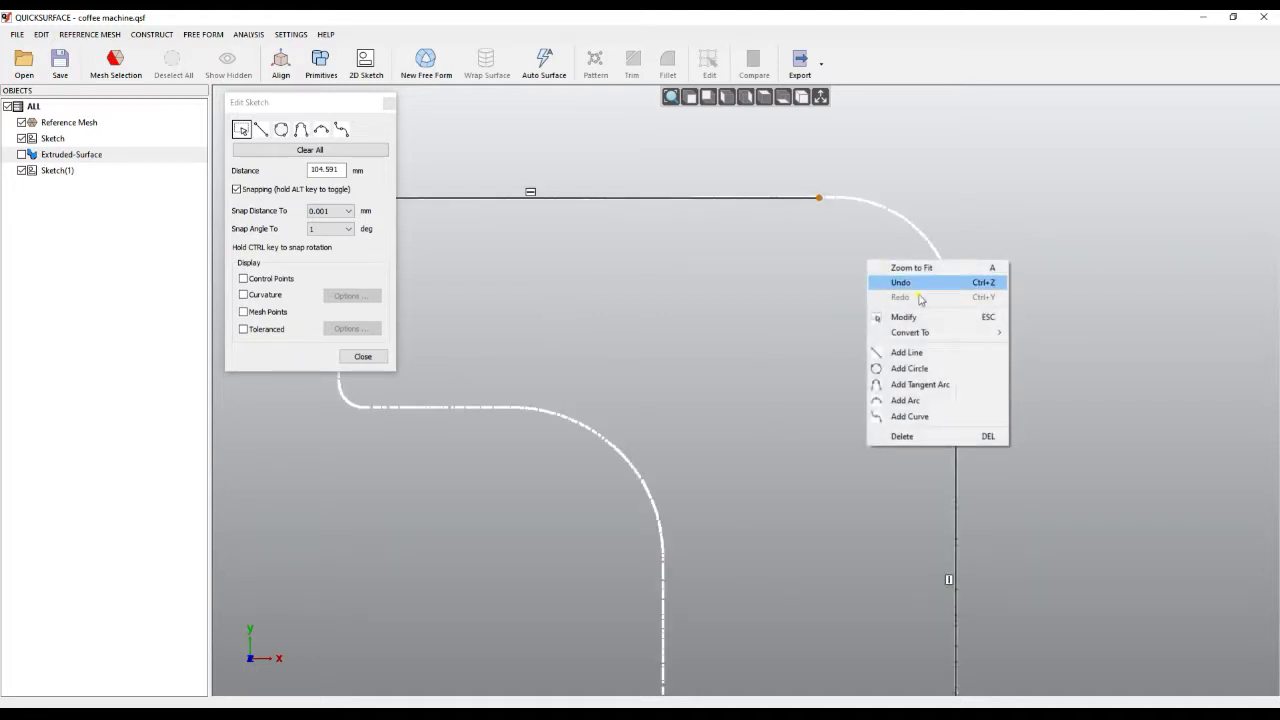
click(928, 383)
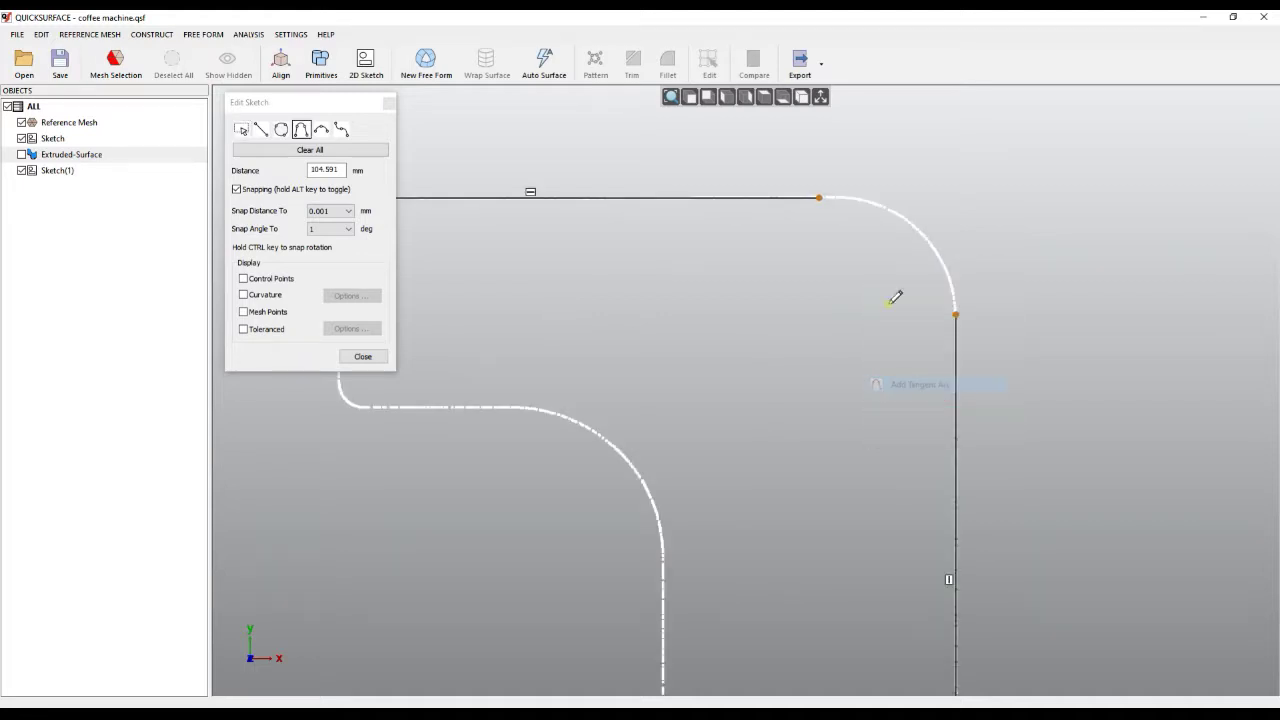
click(820, 197)
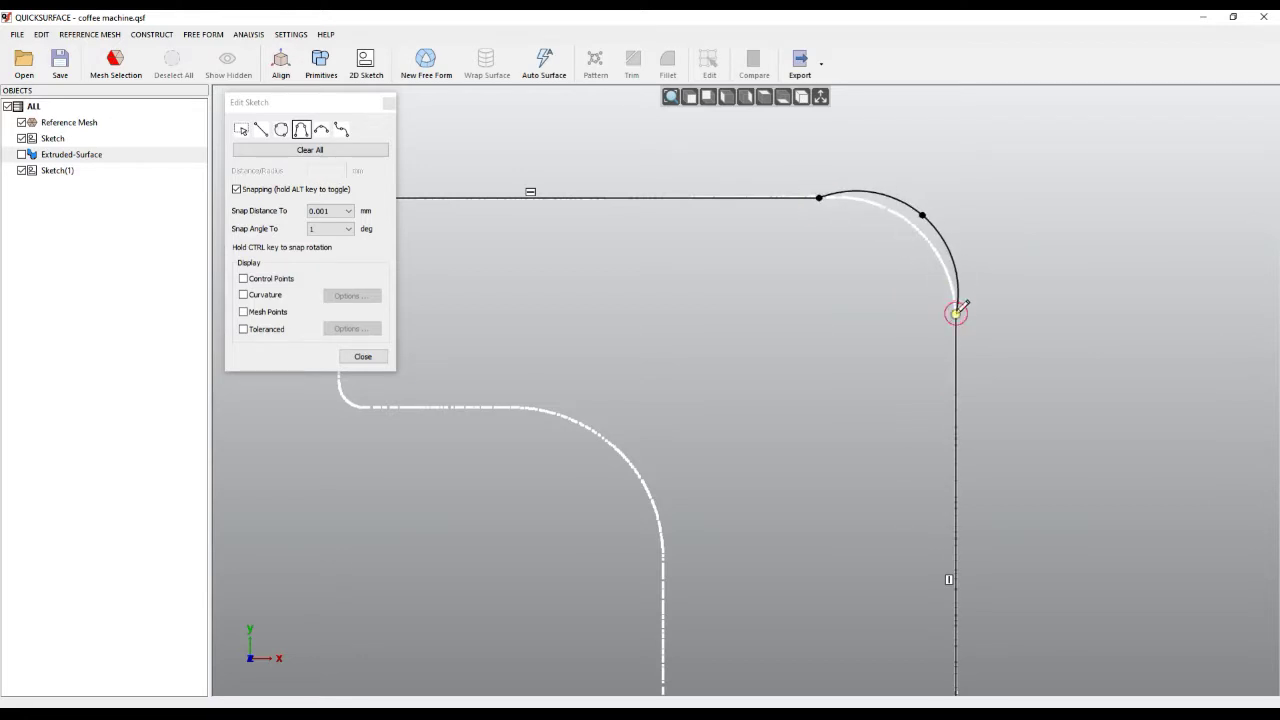
mouse_move(956, 313)
mouse_down()
mouse_move(943, 271)
mouse_move(908, 243)
mouse_move(920, 234)
mouse_up()
scroll(926, 228, down, 3)
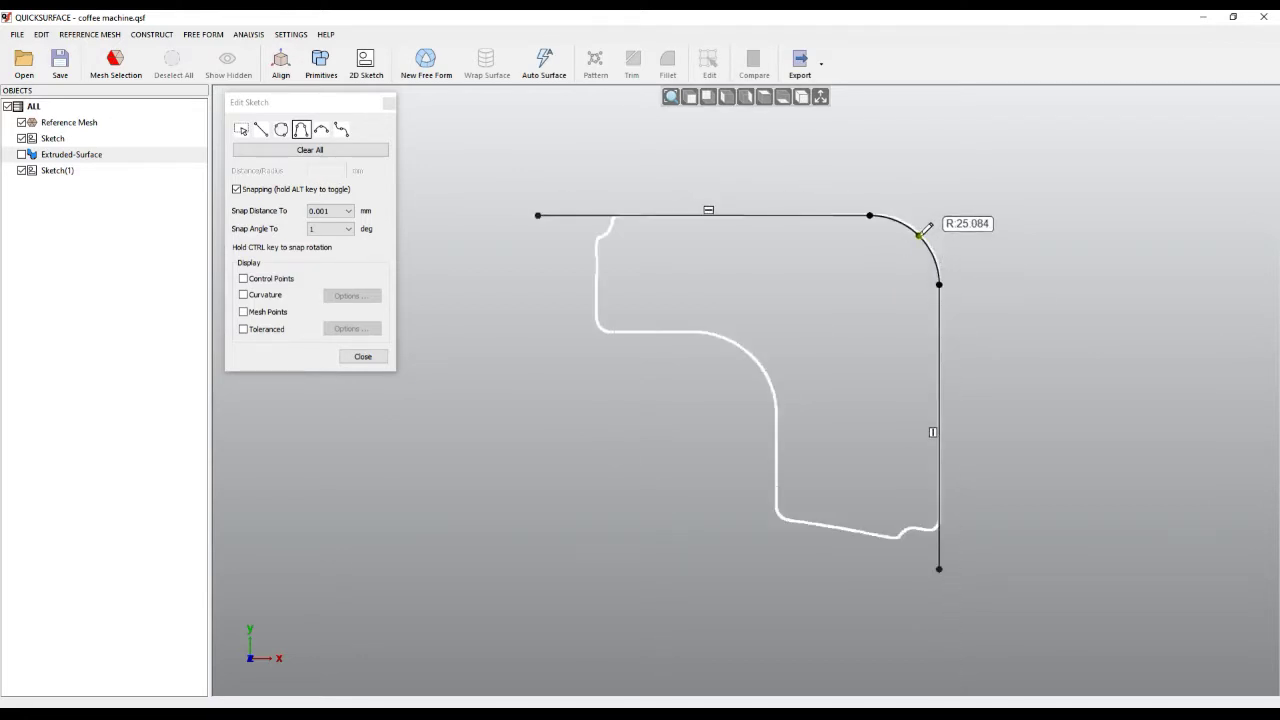
scroll(926, 228, up, 5)
scroll(926, 228, up, 2)
drag(922, 229, 928, 227)
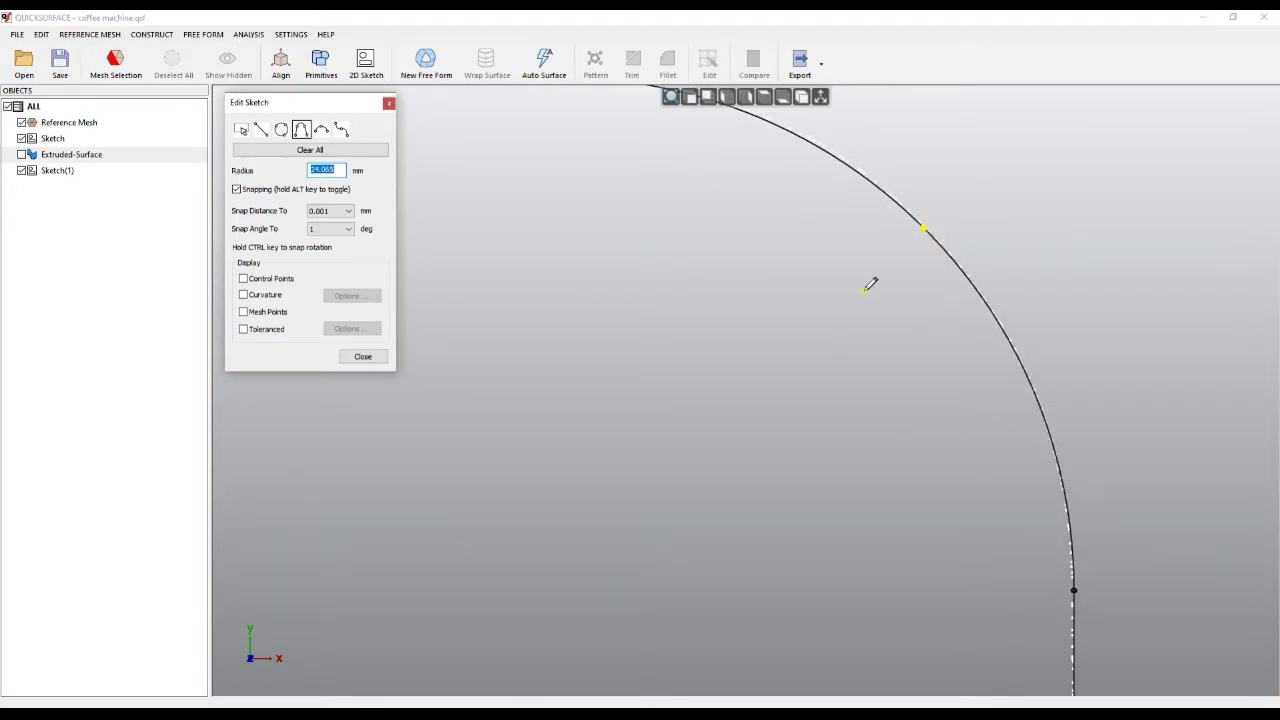
click(362, 358)
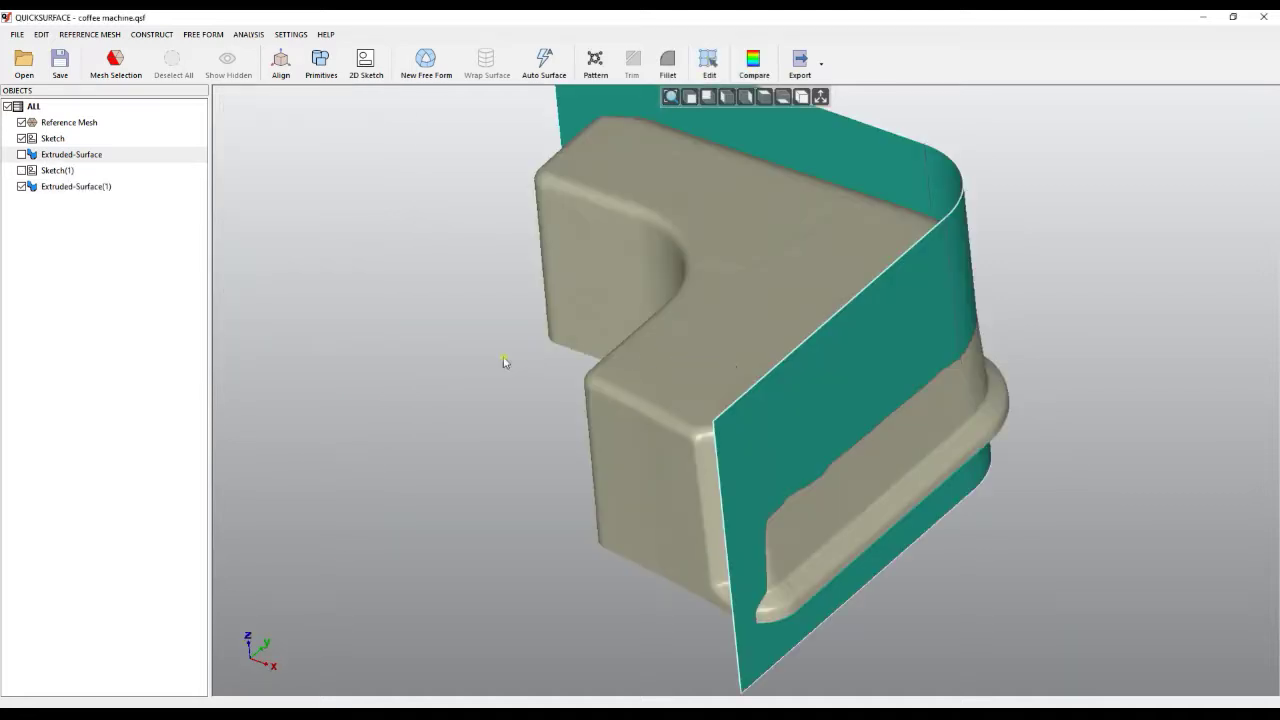
right_drag(505, 362, 502, 291)
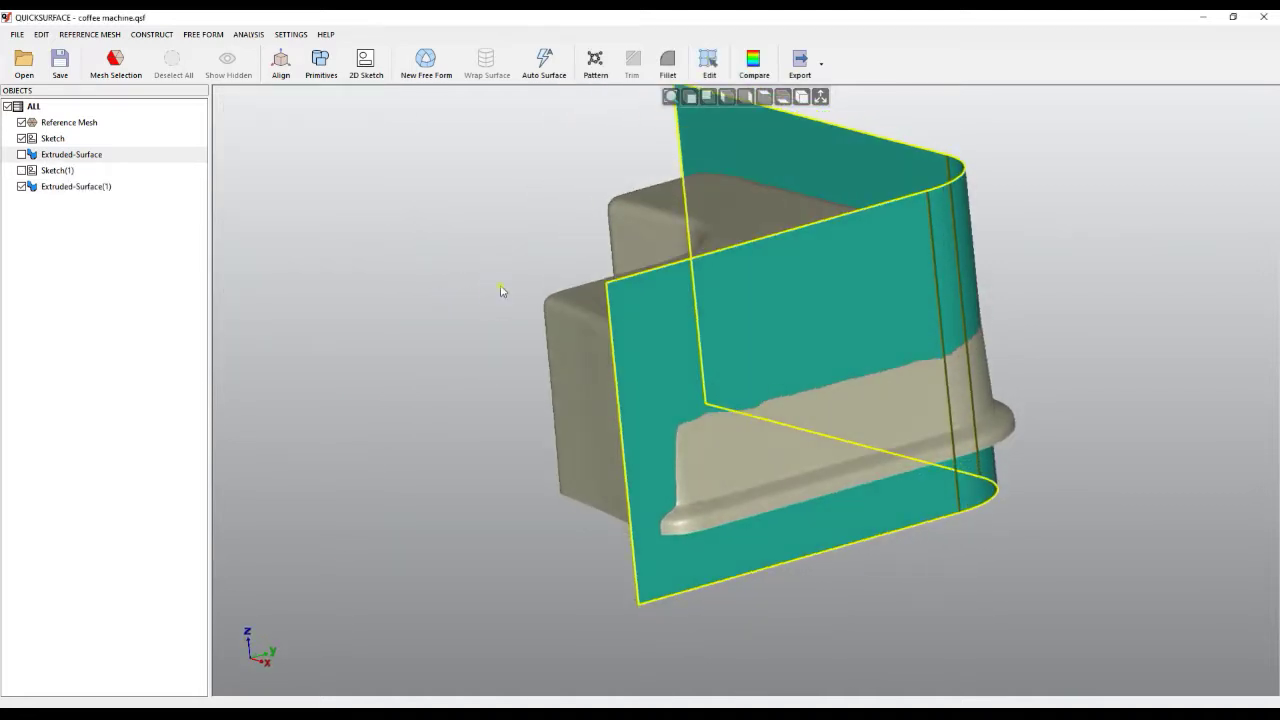
click(749, 68)
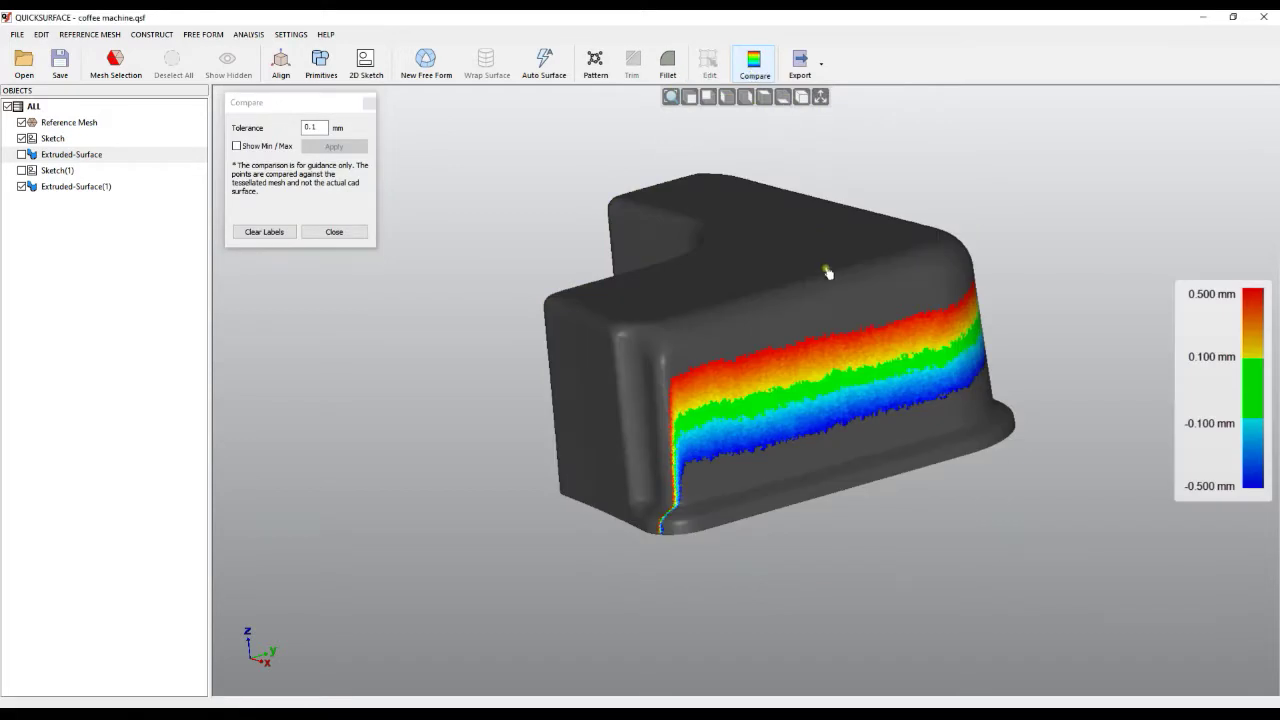
right_drag(765, 345, 880, 320)
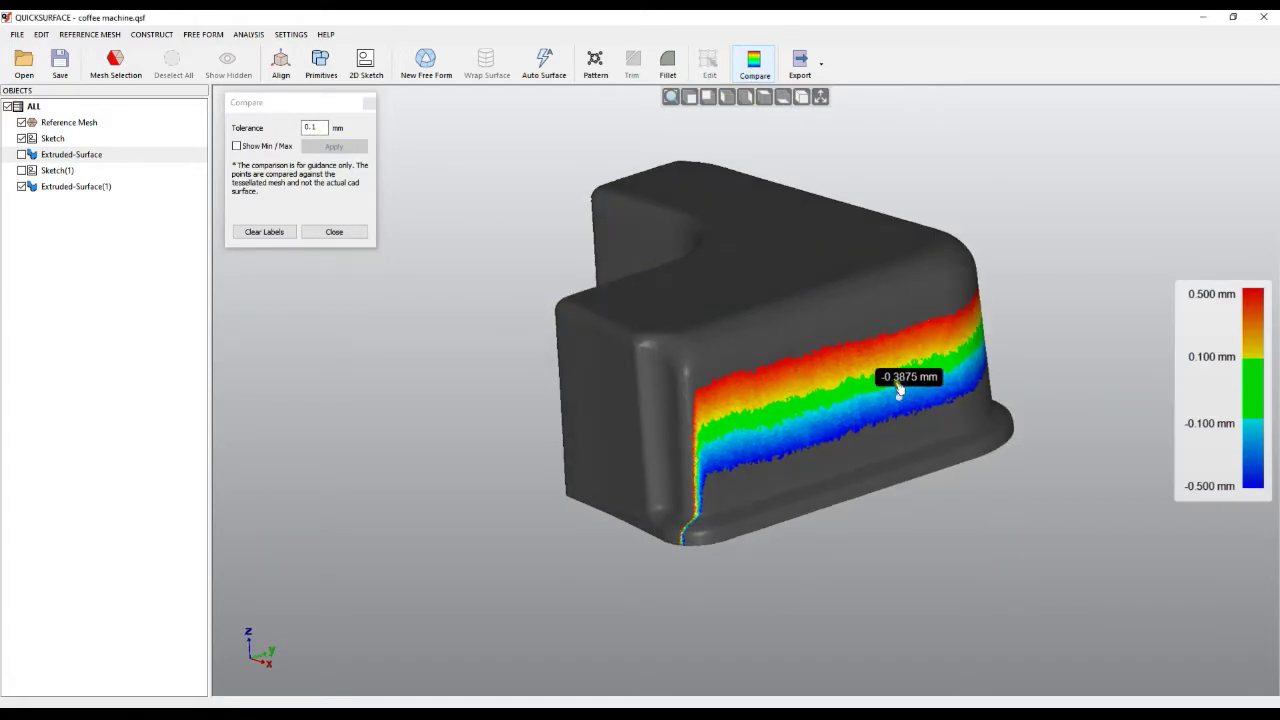
click(336, 233)
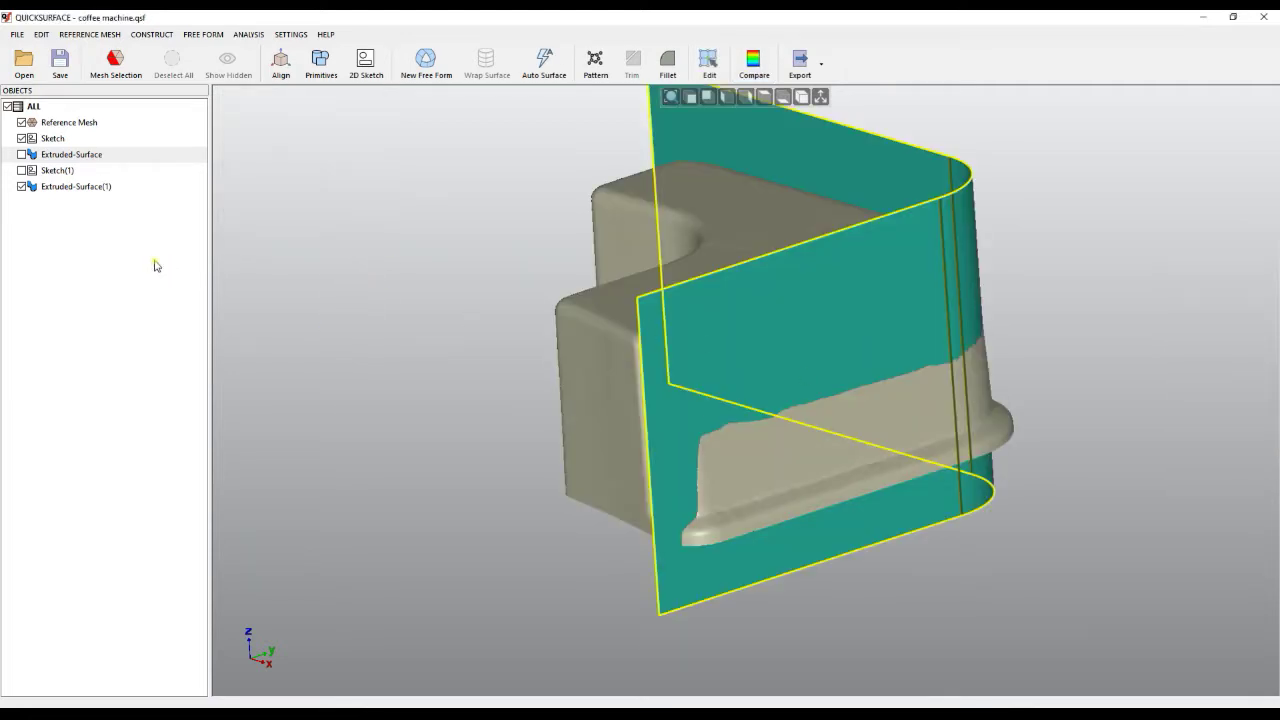
Step: Edit Extruded-Surface(1) and stretch its offsets to 48.7936 and -51.4946 mm
click(95, 189)
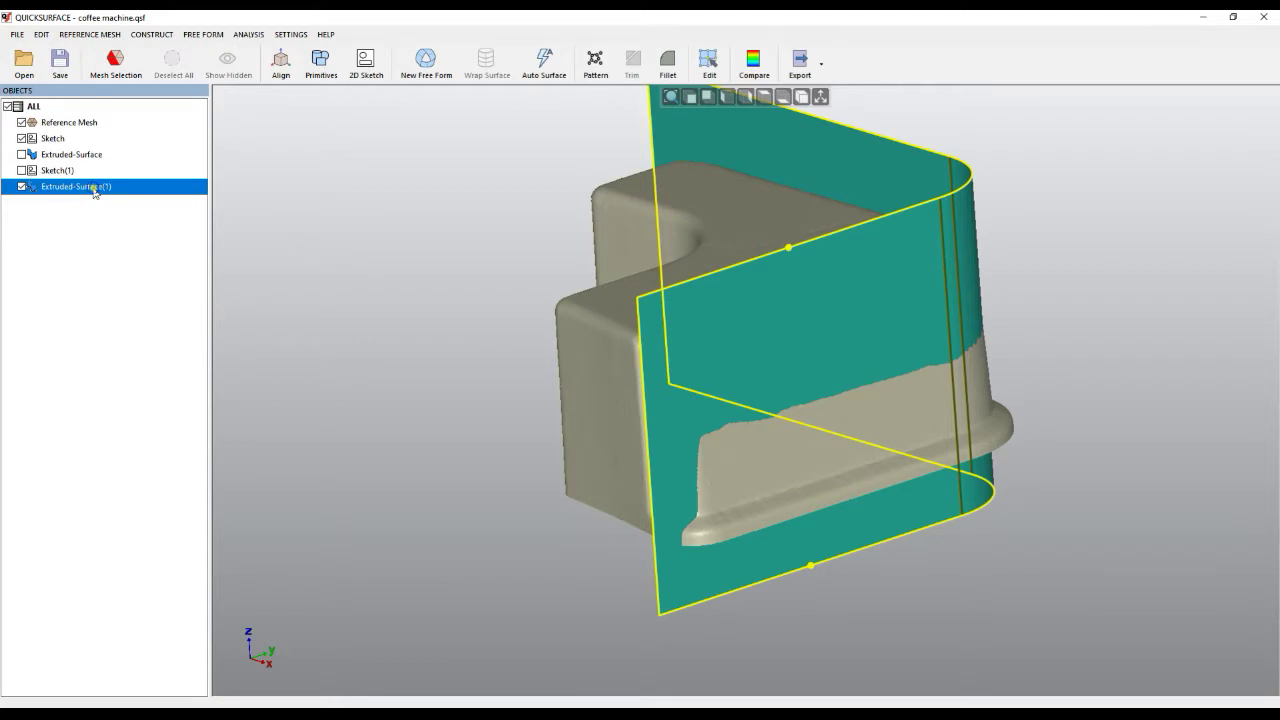
right_click(95, 191)
click(126, 197)
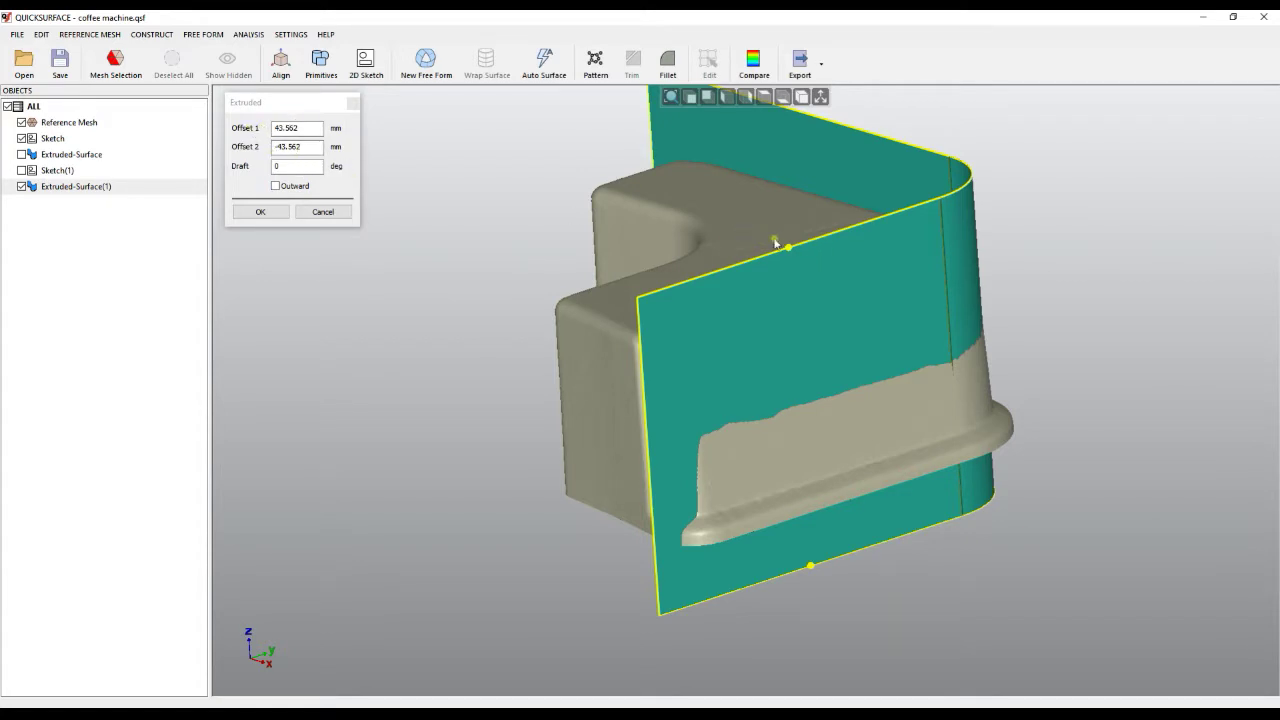
mouse_move(790, 252)
mouse_down()
mouse_move(791, 293)
mouse_move(793, 232)
mouse_up()
drag(817, 575, 817, 602)
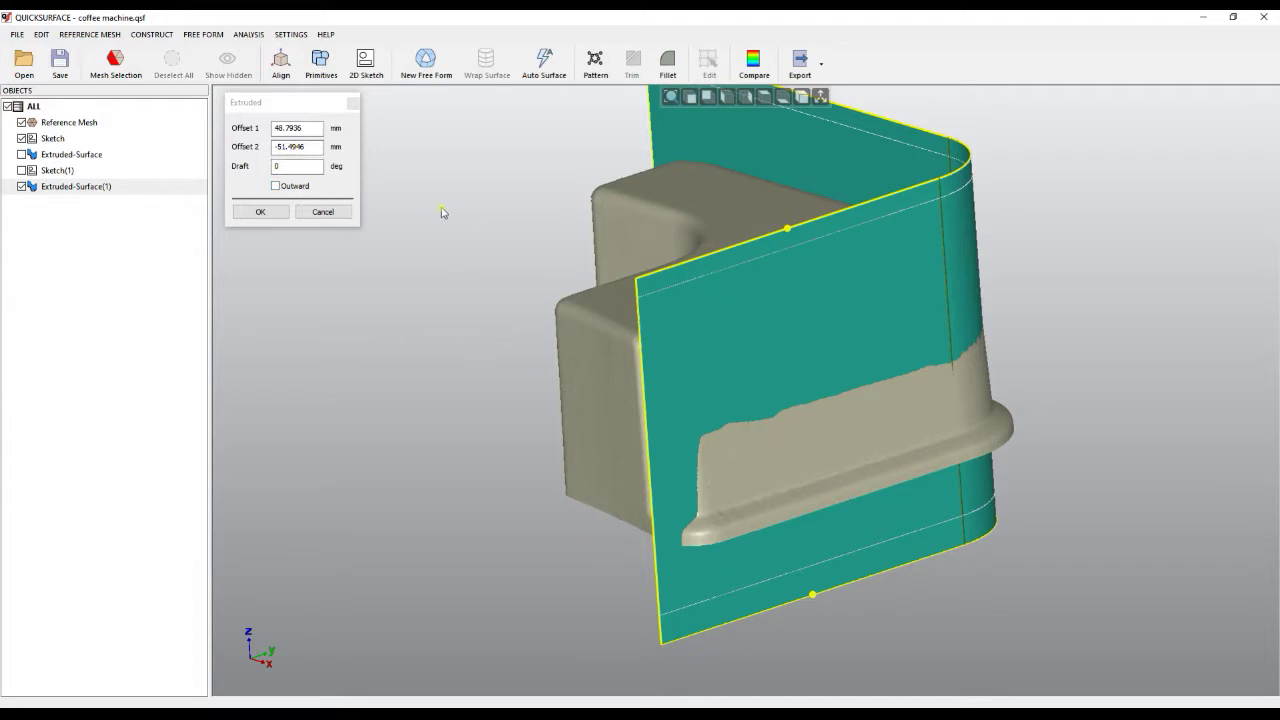
Step: Set the extrusion draft to 2.5° inward, with Outward left unchecked
double_click(277, 166)
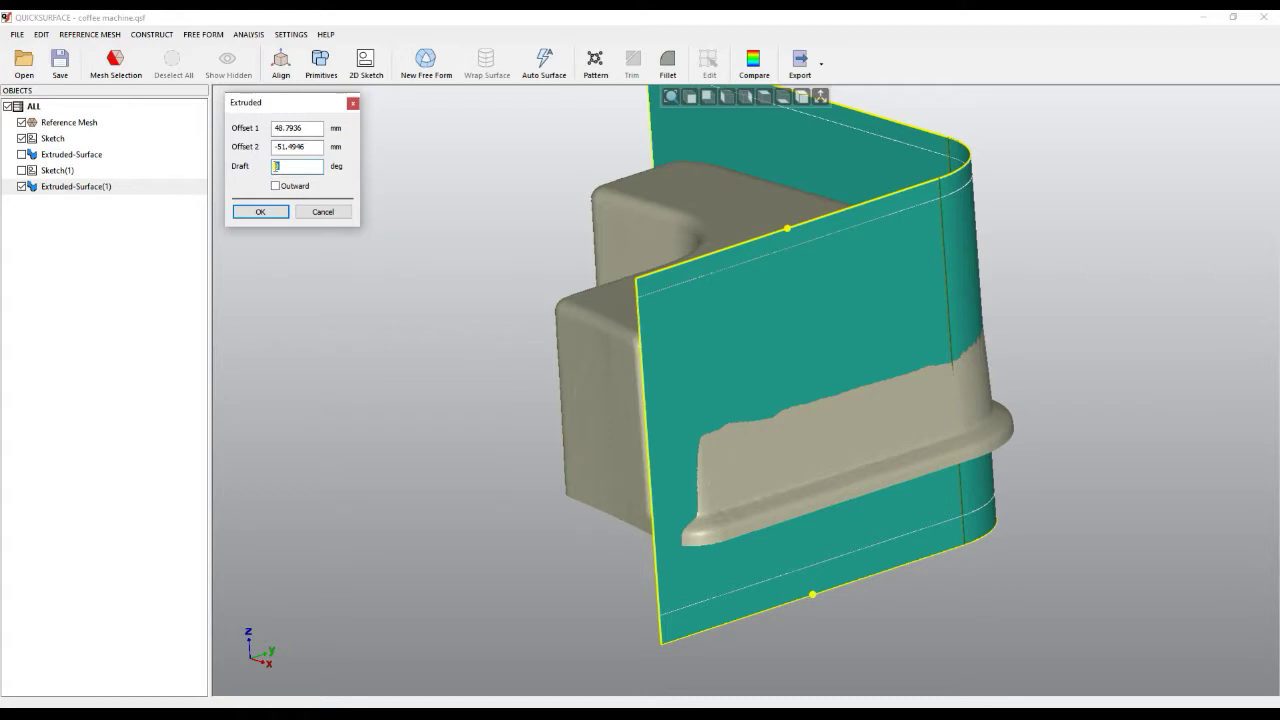
text(2)
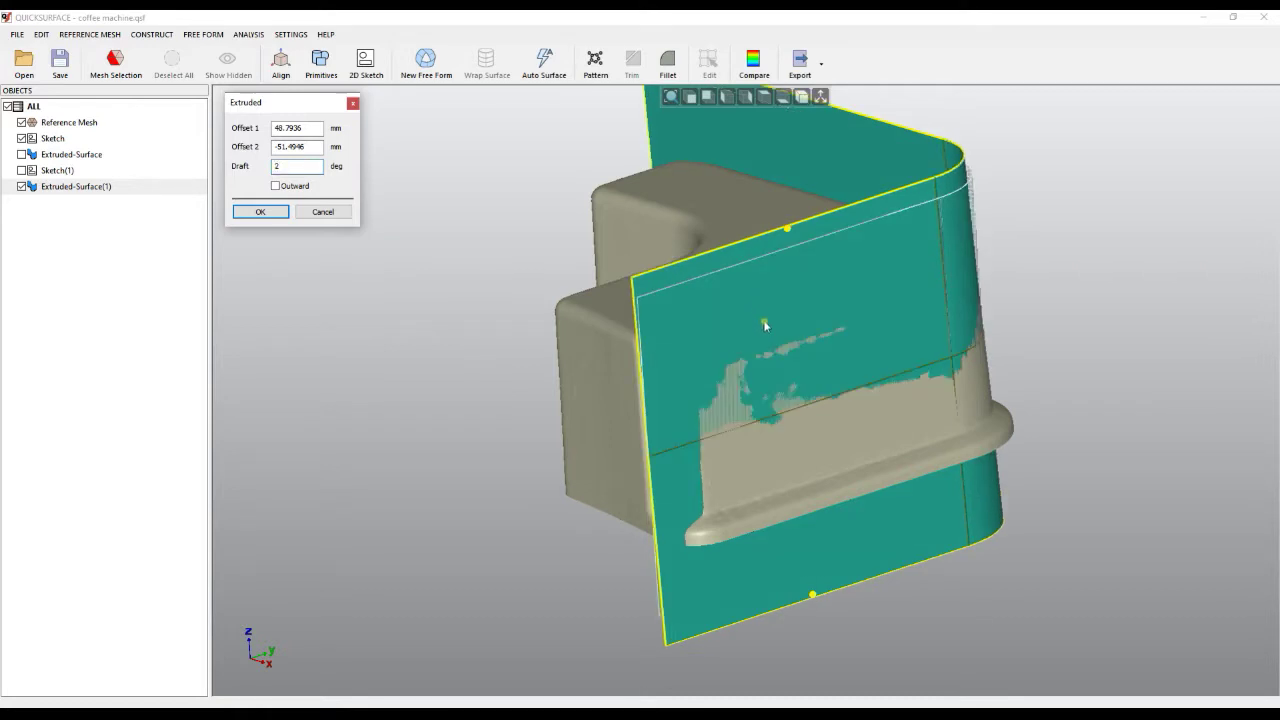
click(691, 98)
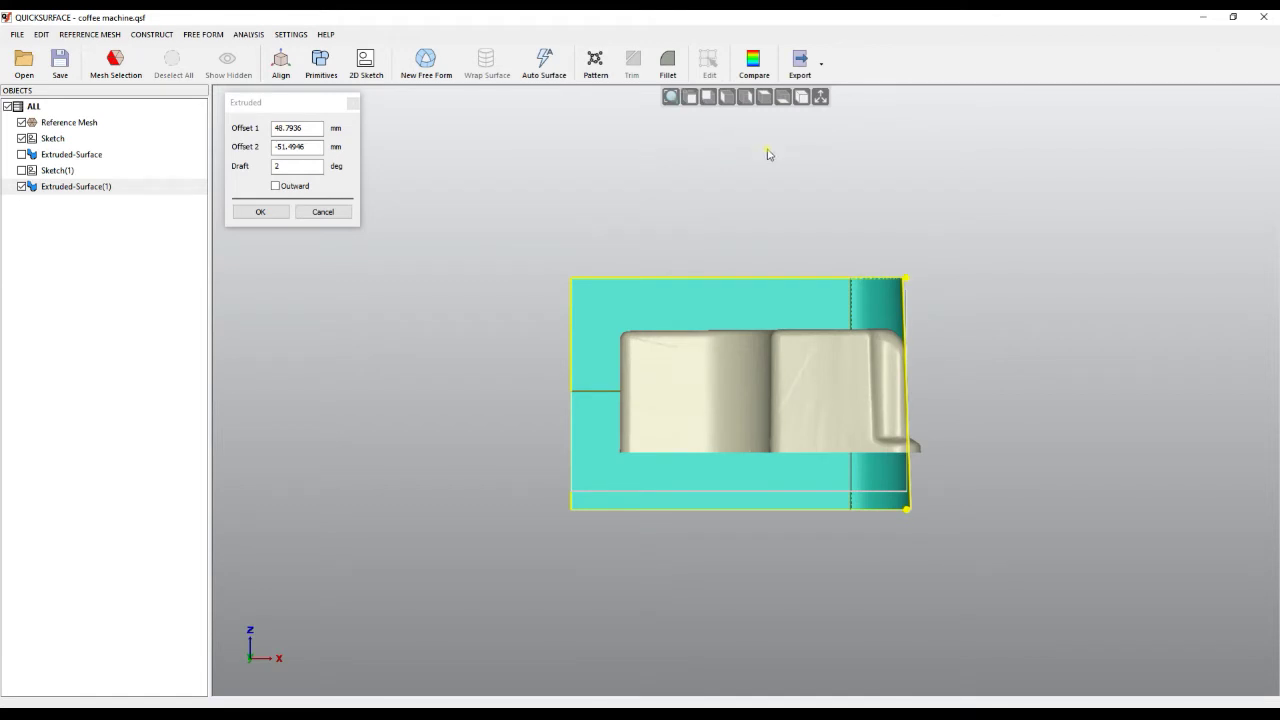
click(745, 97)
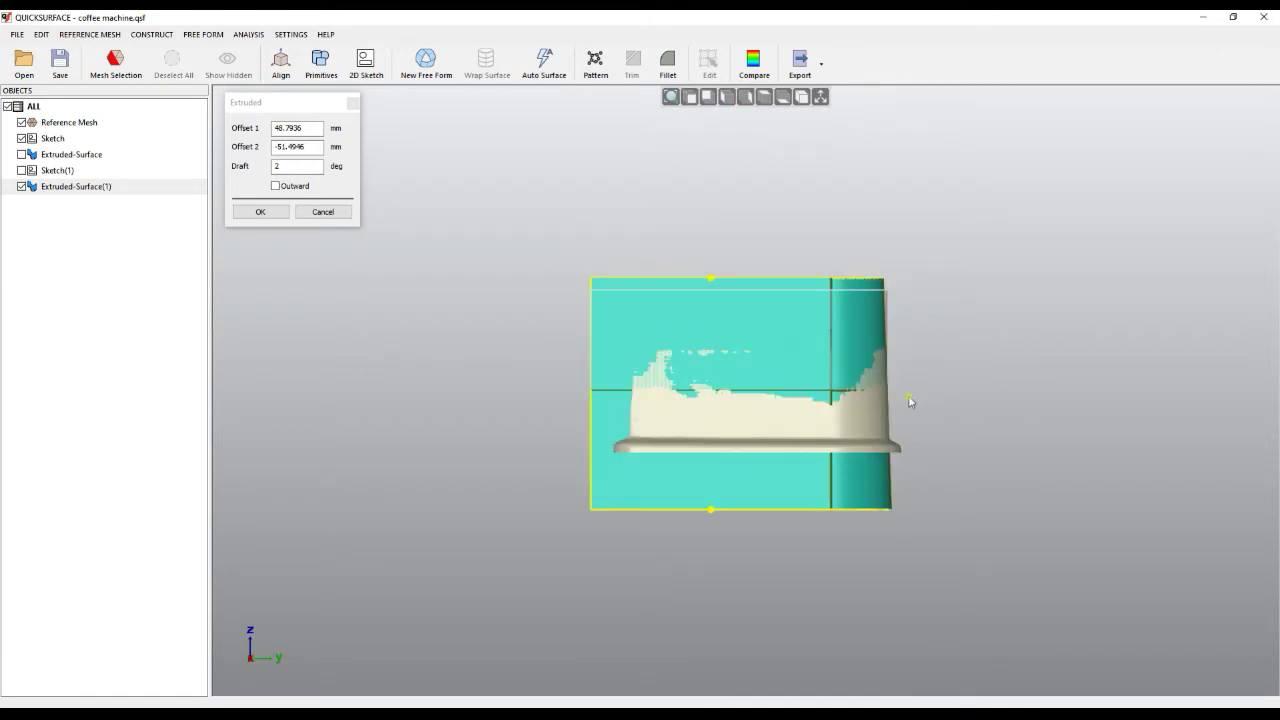
scroll(897, 314, up, 3)
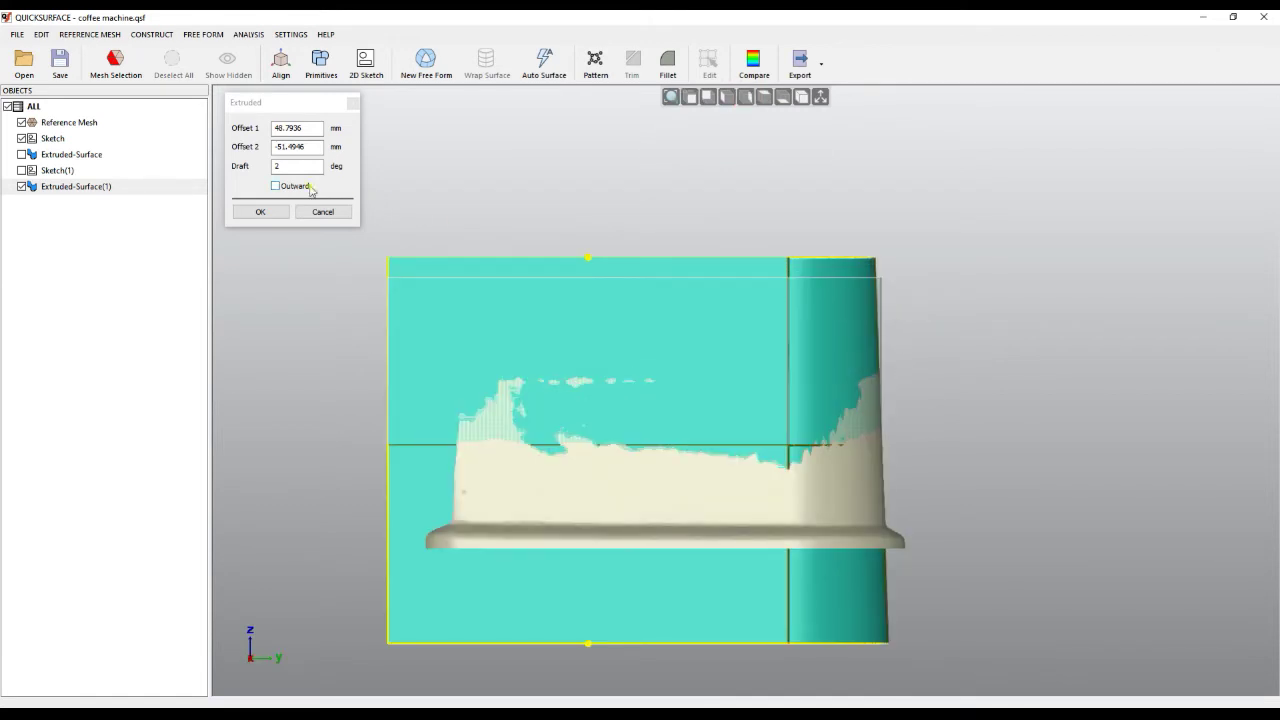
double_click(273, 167)
text(5)
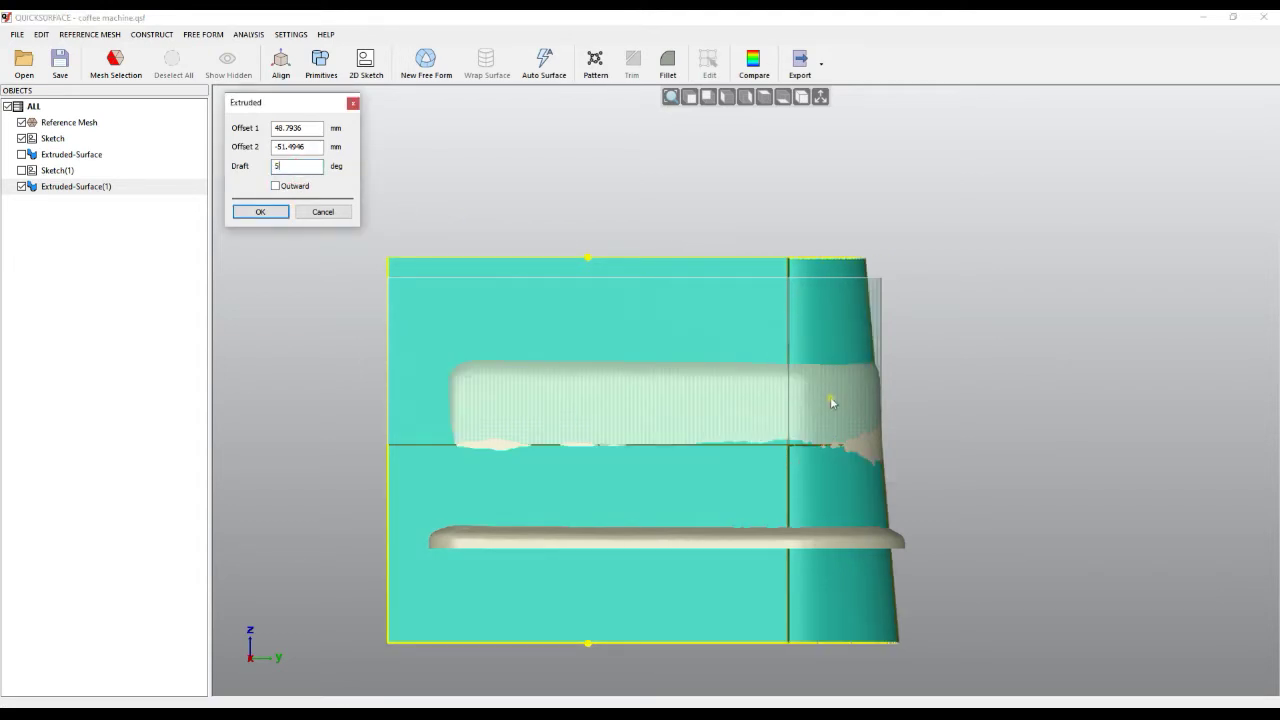
double_click(281, 167)
click(276, 187)
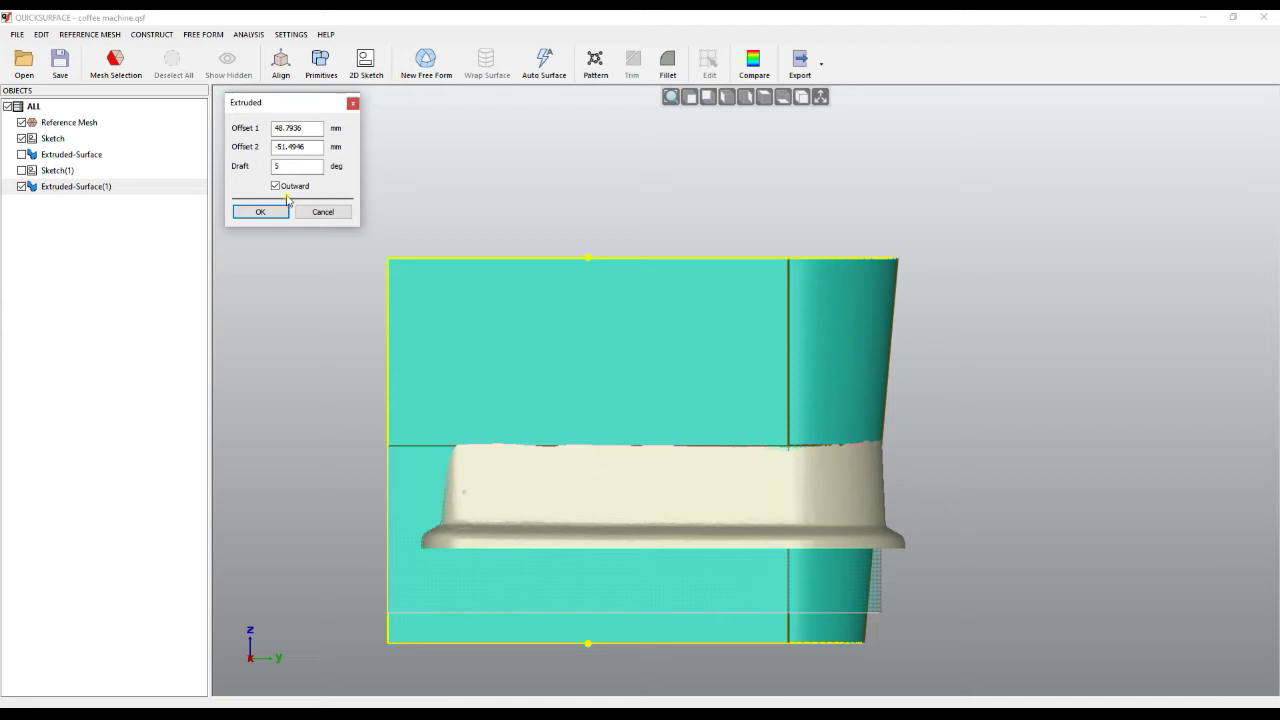
click(288, 192)
double_click(280, 166)
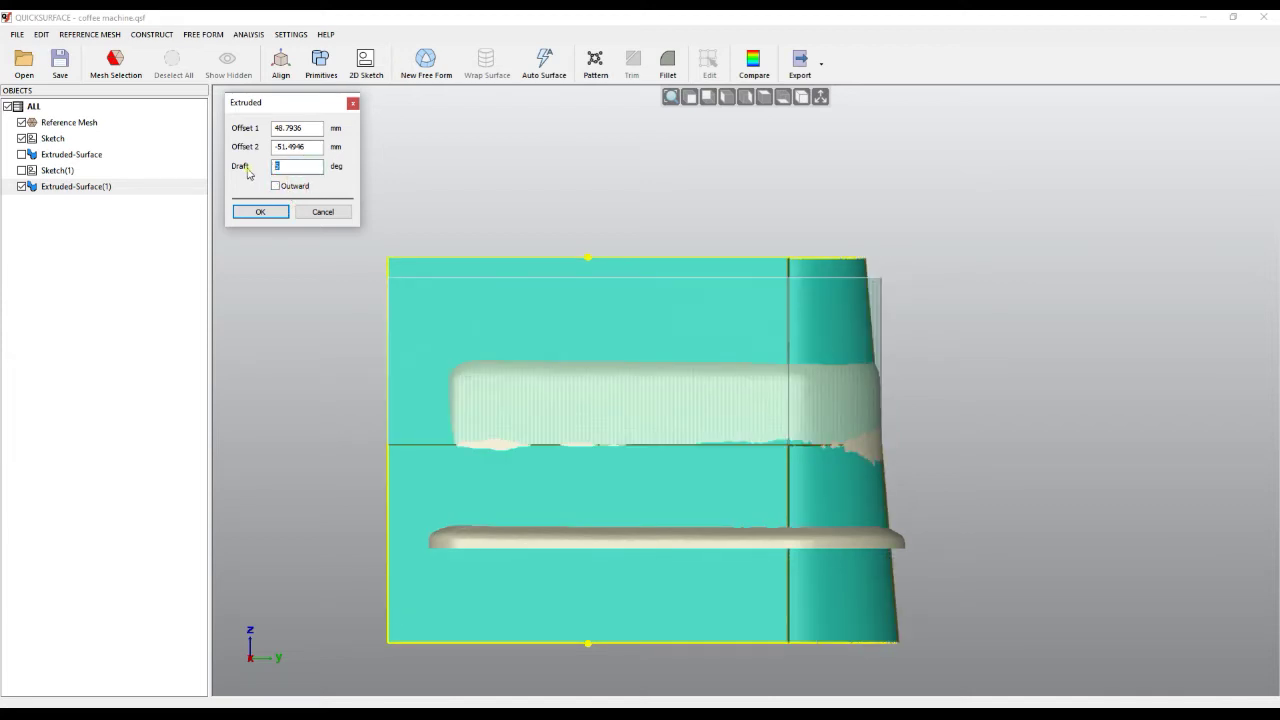
text(2.5)
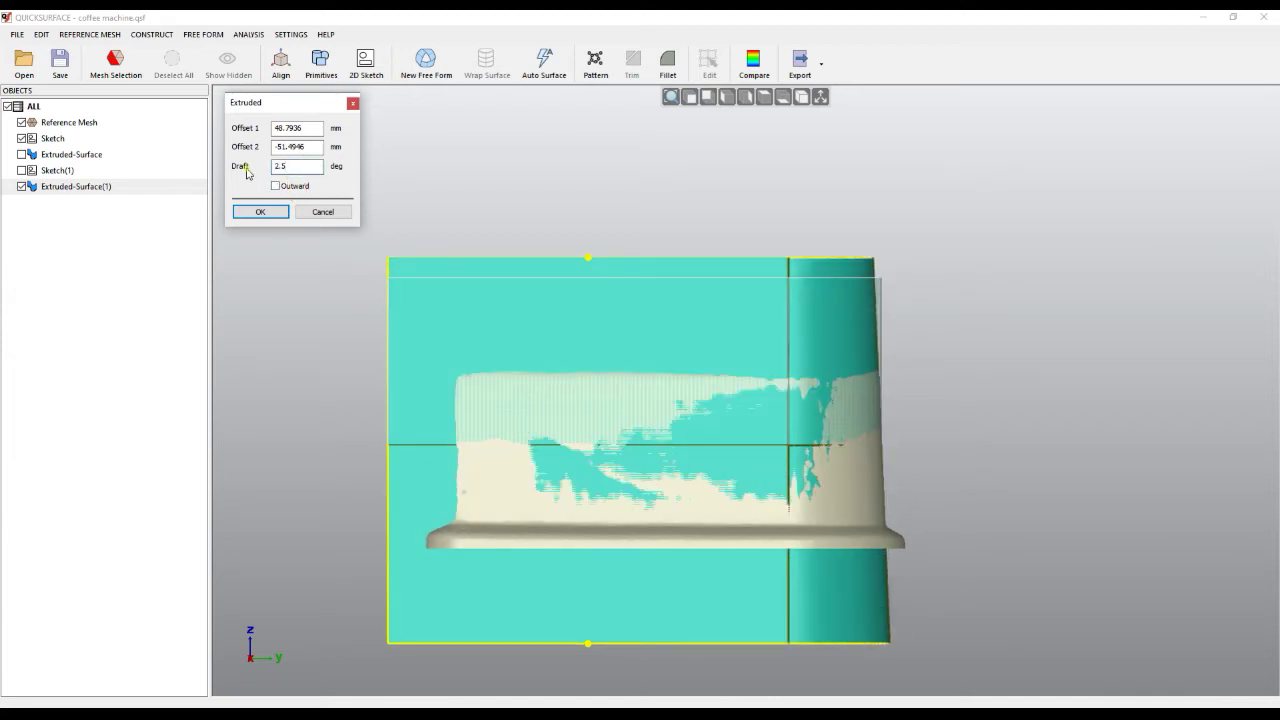
Step: Apply the 2.5° drafted extrusion and flip Extruded-Surface(1)'s orientation
click(260, 211)
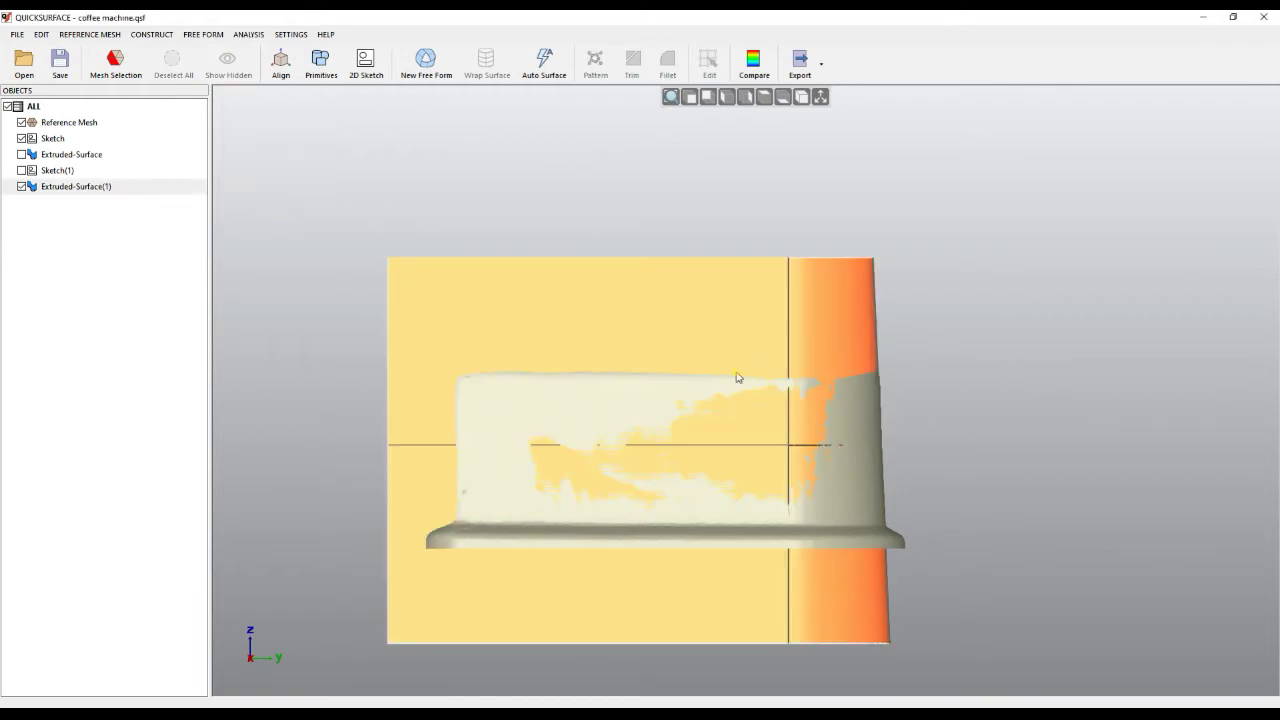
right_drag(777, 416, 666, 494)
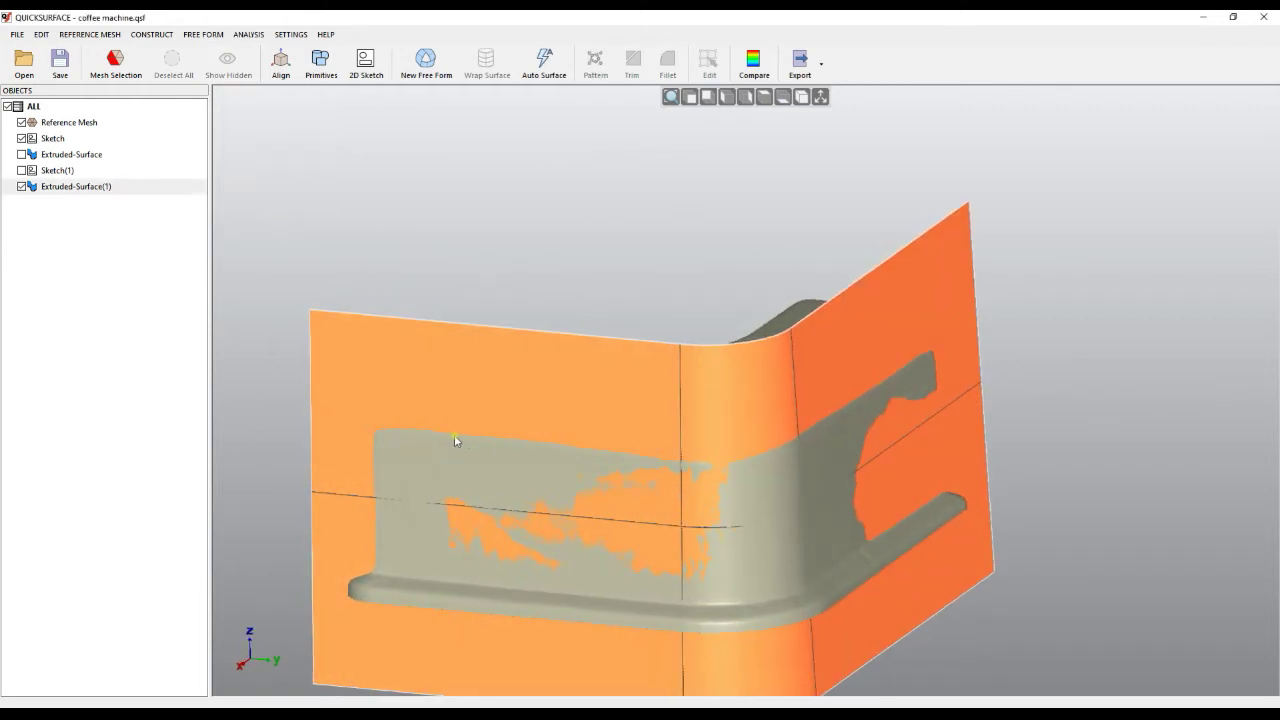
right_click(70, 189)
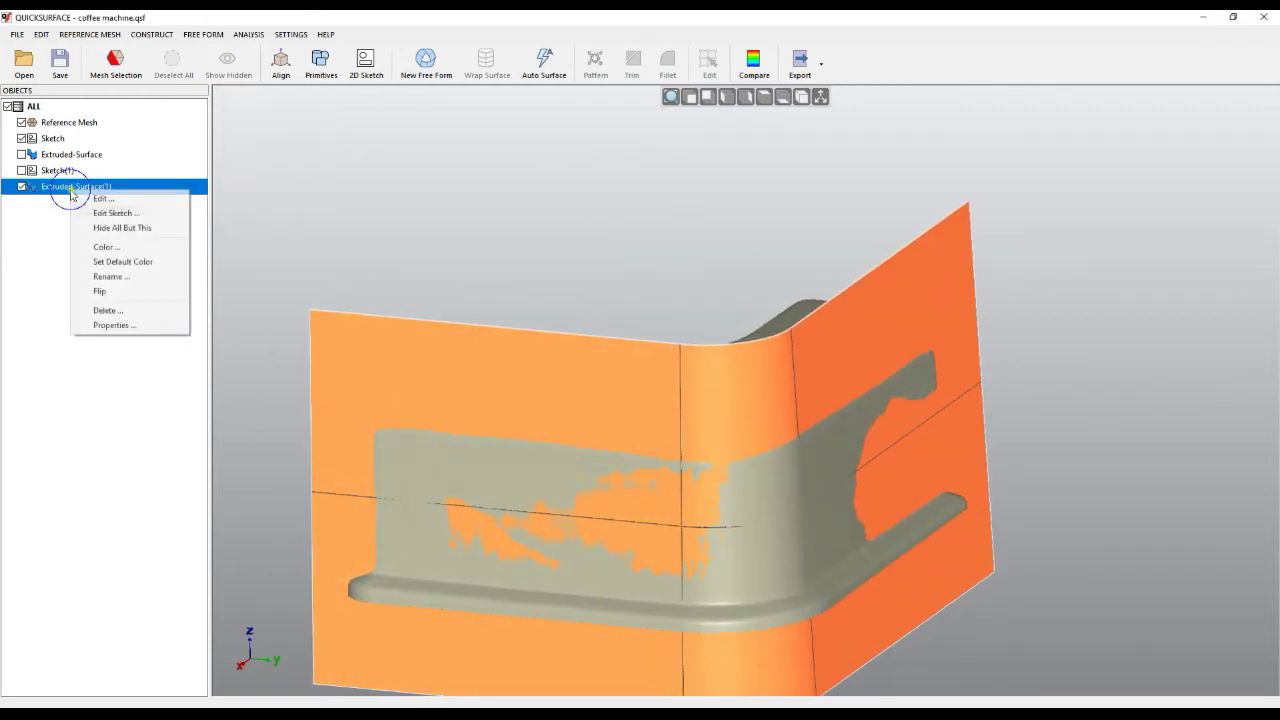
click(100, 291)
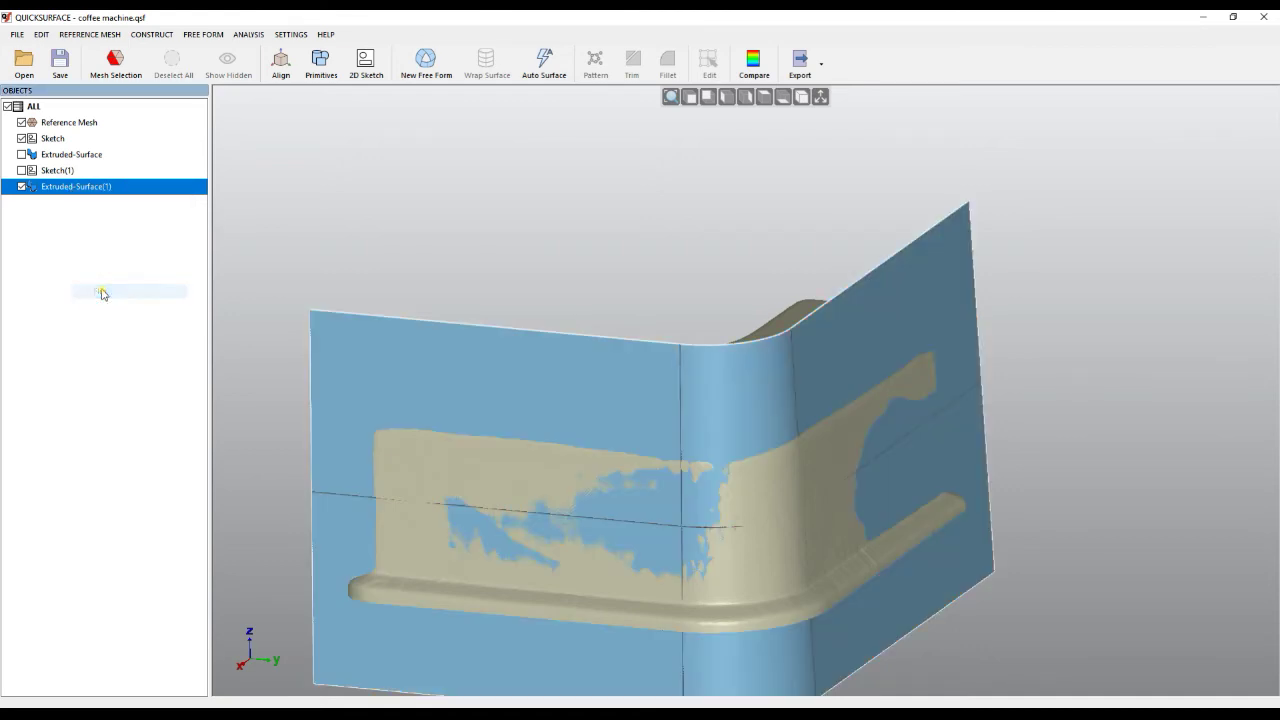
click(760, 70)
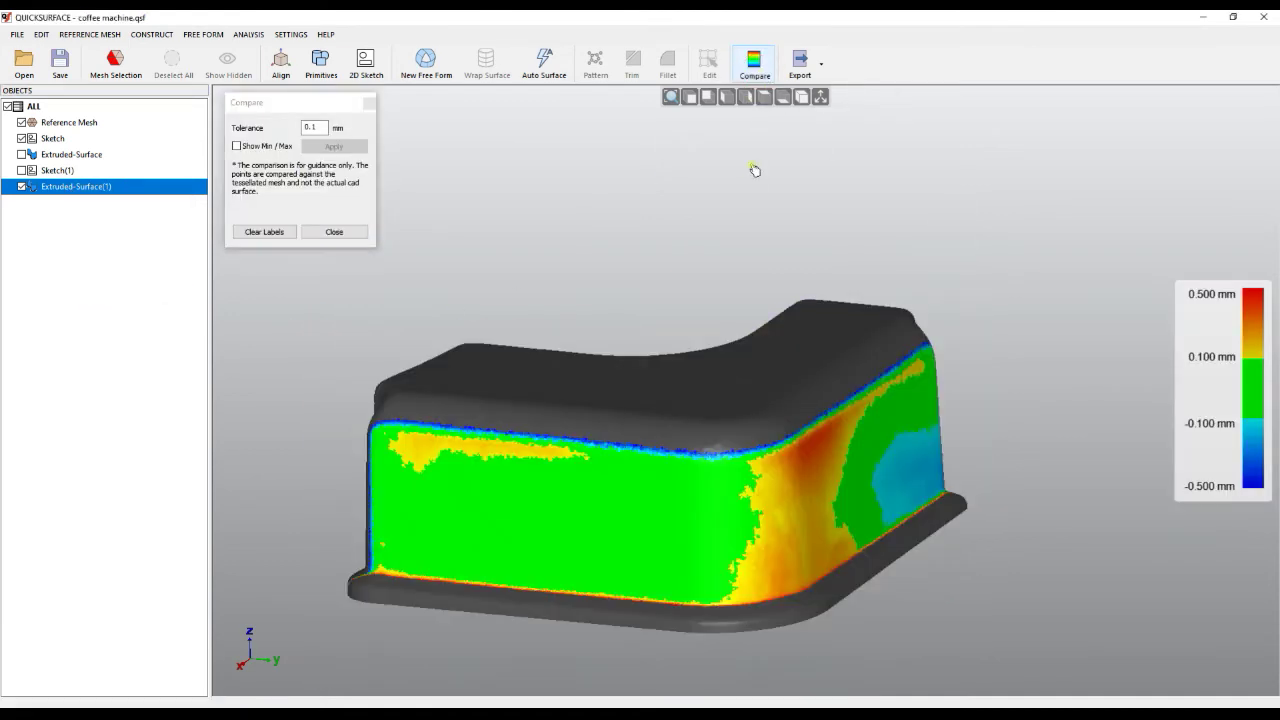
click(665, 483)
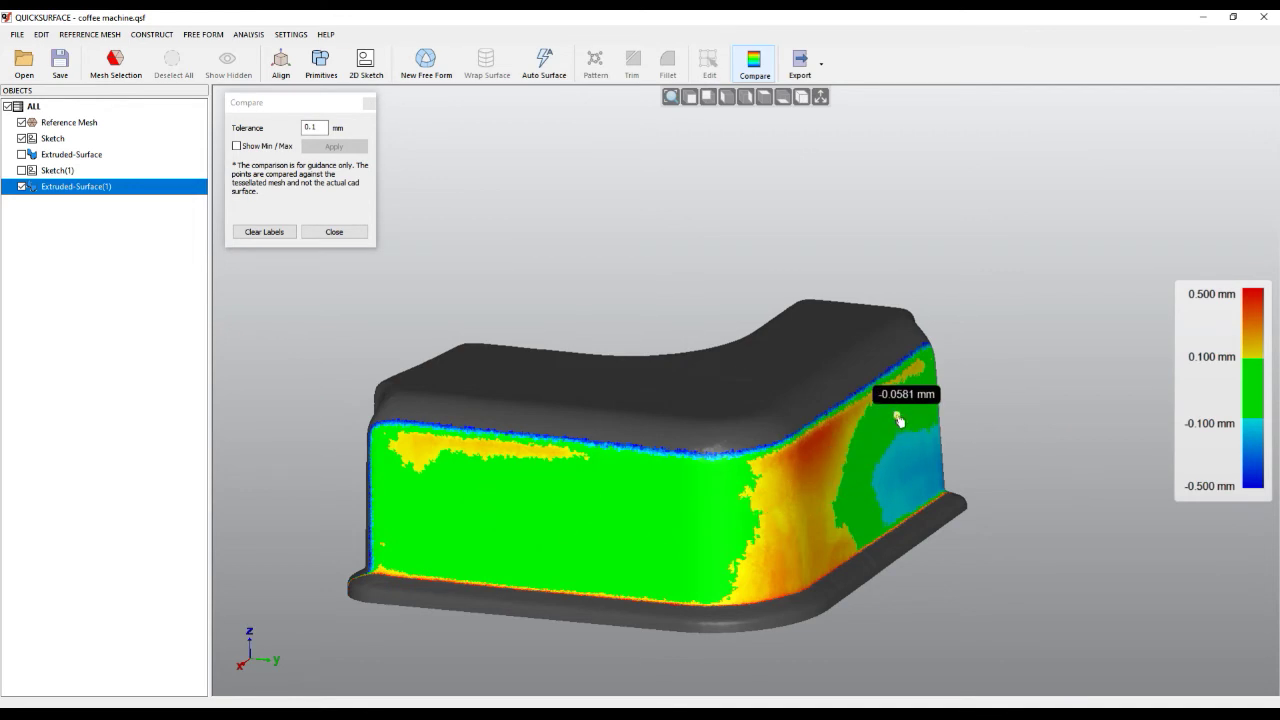
click(334, 232)
right_drag(667, 344, 719, 423)
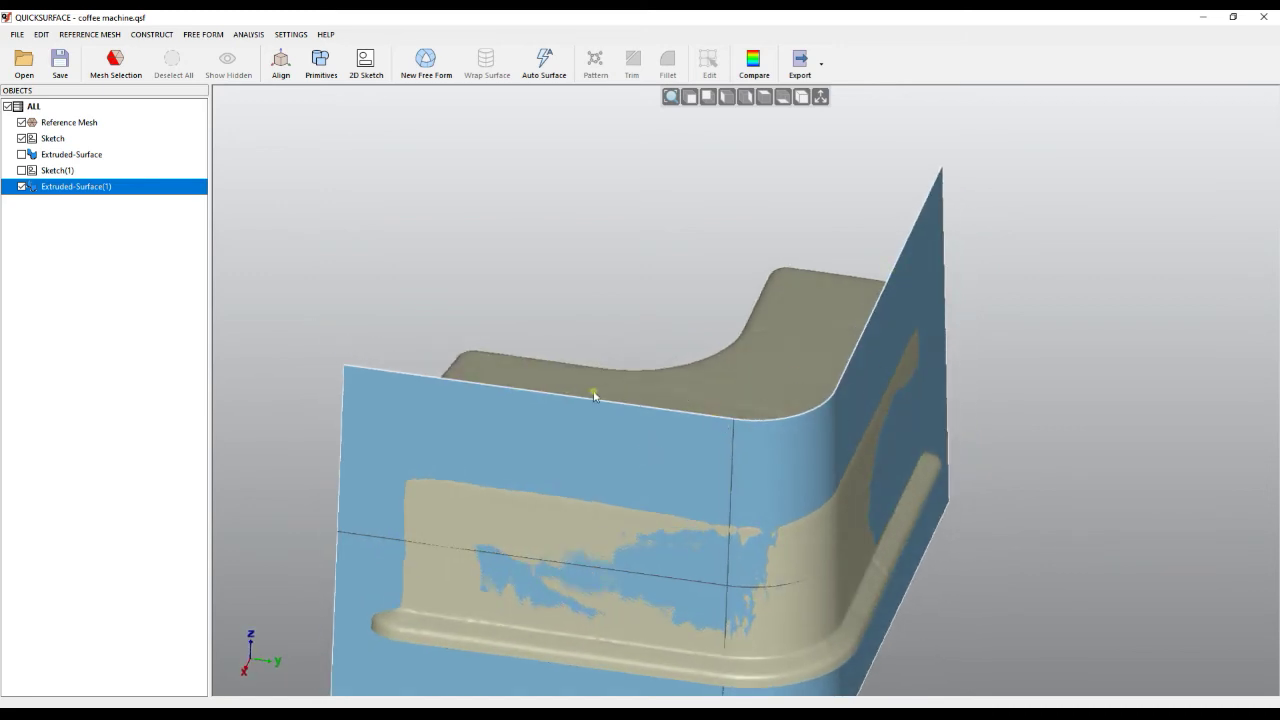
middle_drag(744, 363, 783, 276)
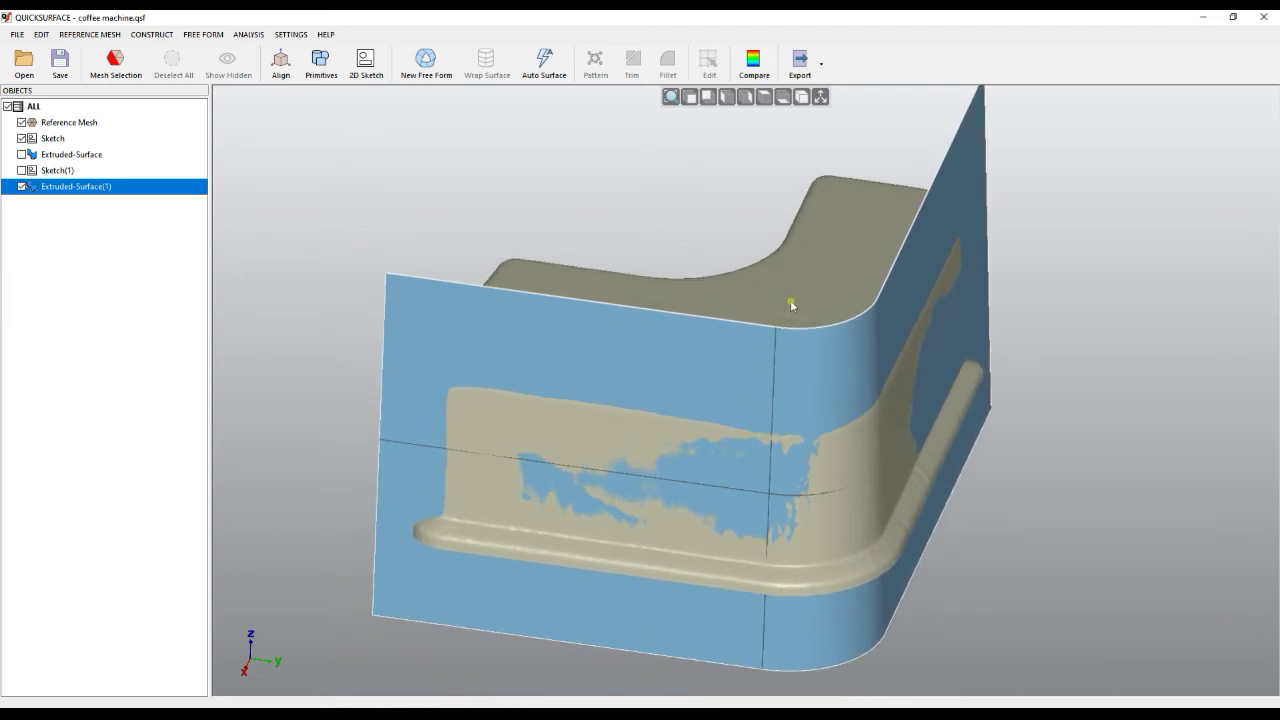